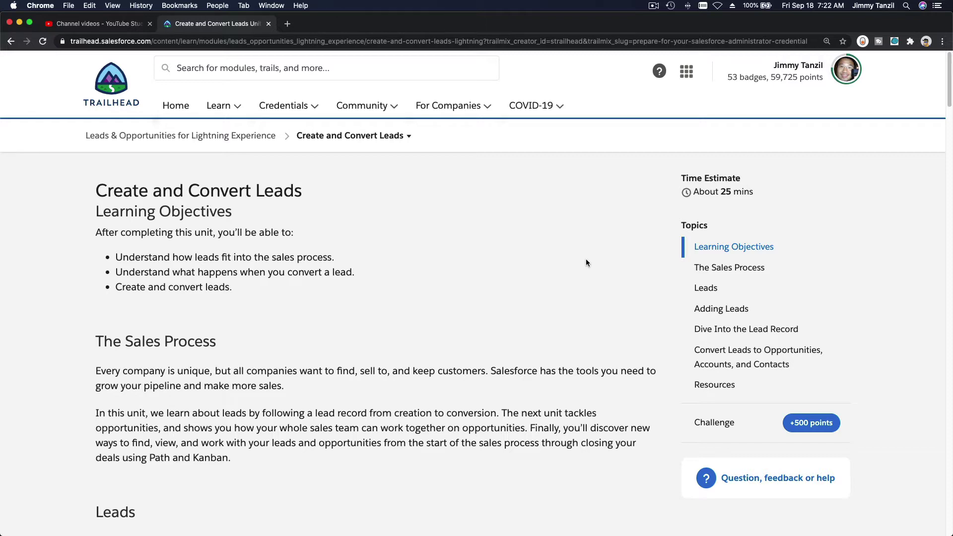
# - Read down the Create and Convert Leads unit to the Leads heading, highlighting words along the way
pyautogui.scroll(-5, 556, 257)
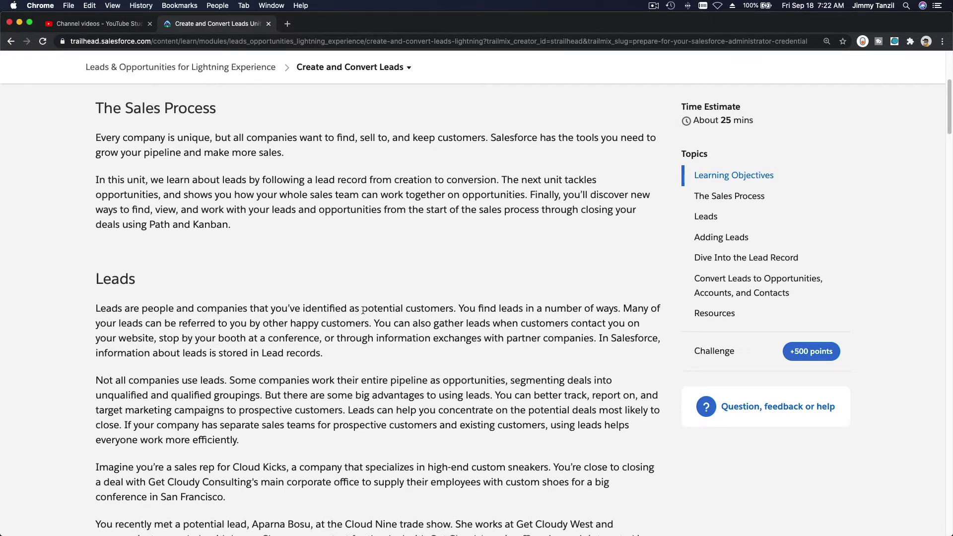
pyautogui.doubleClick(371, 308)
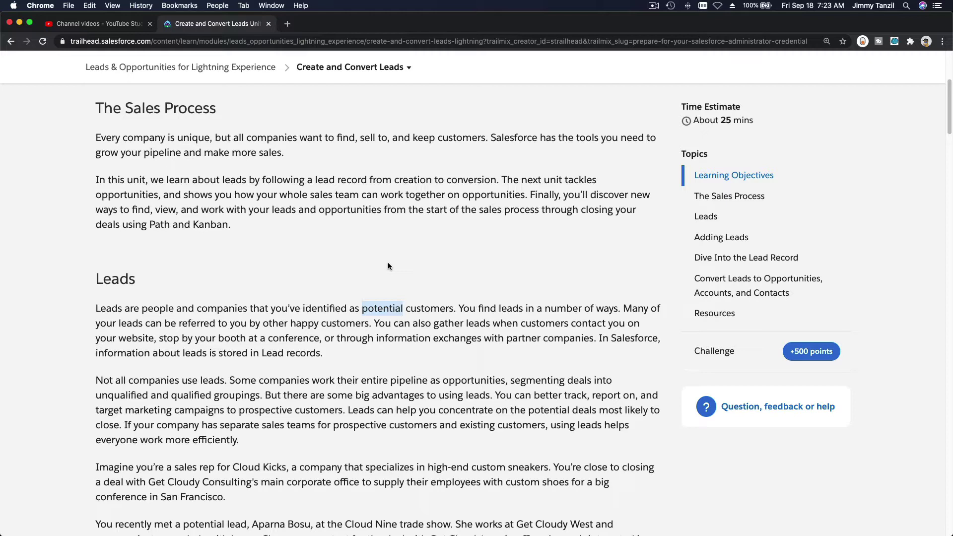
pyautogui.click(408, 281)
pyautogui.scroll(-2, 372, 286)
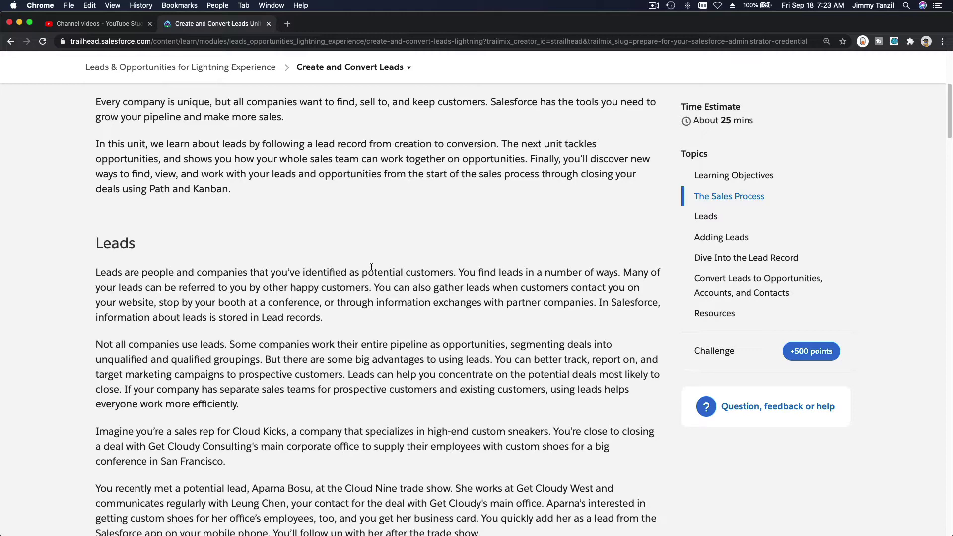
pyautogui.scroll(-2, 371, 267)
pyautogui.scroll(-3, 372, 266)
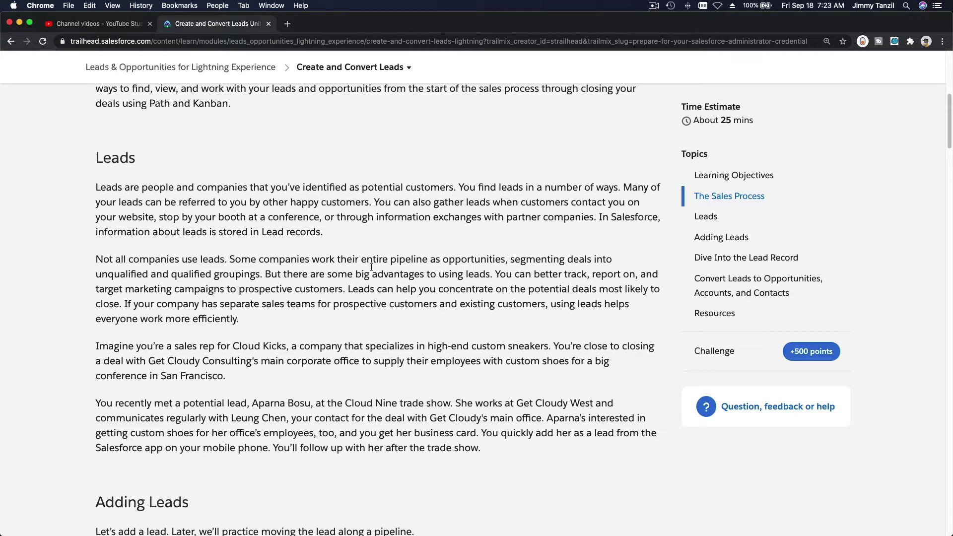
pyautogui.doubleClick(111, 161)
# - Start and minimize a message chat with the Facebook page, then close the incognito window
pyautogui.press('super+grave')
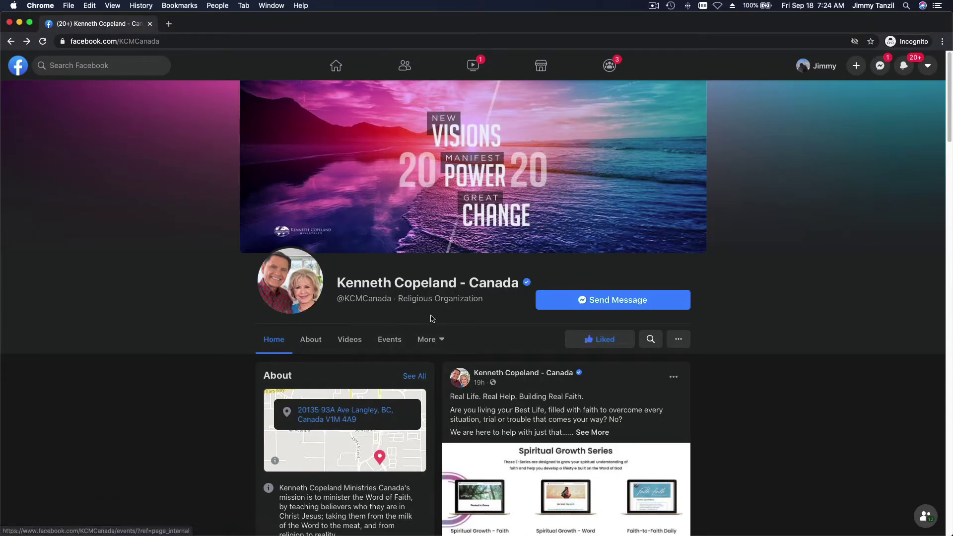
pyautogui.scroll(-2, 789, 262)
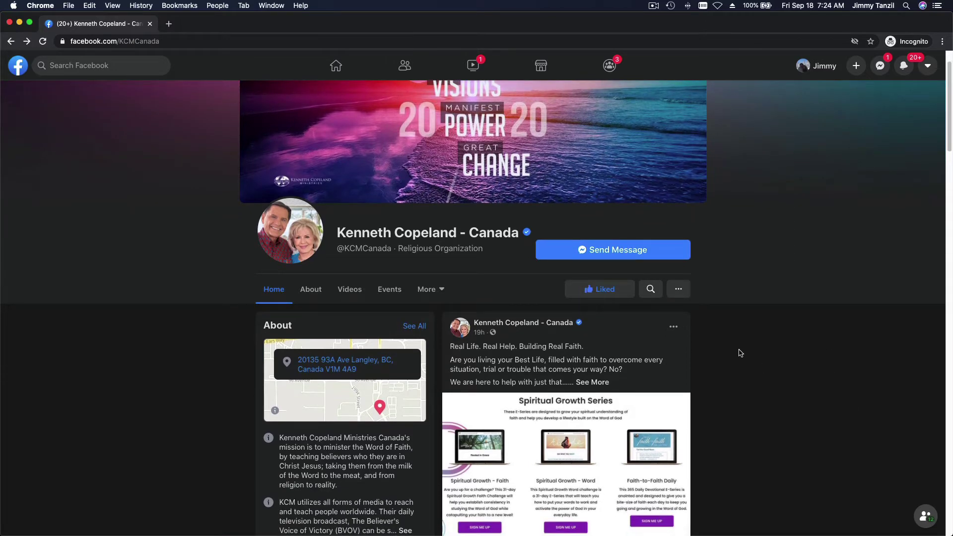
pyautogui.click(617, 262)
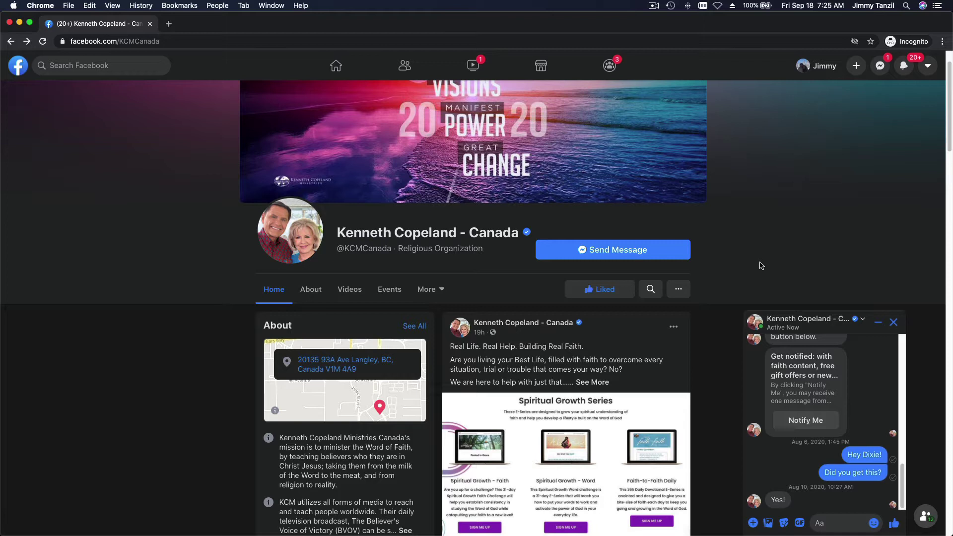
pyautogui.click(876, 324)
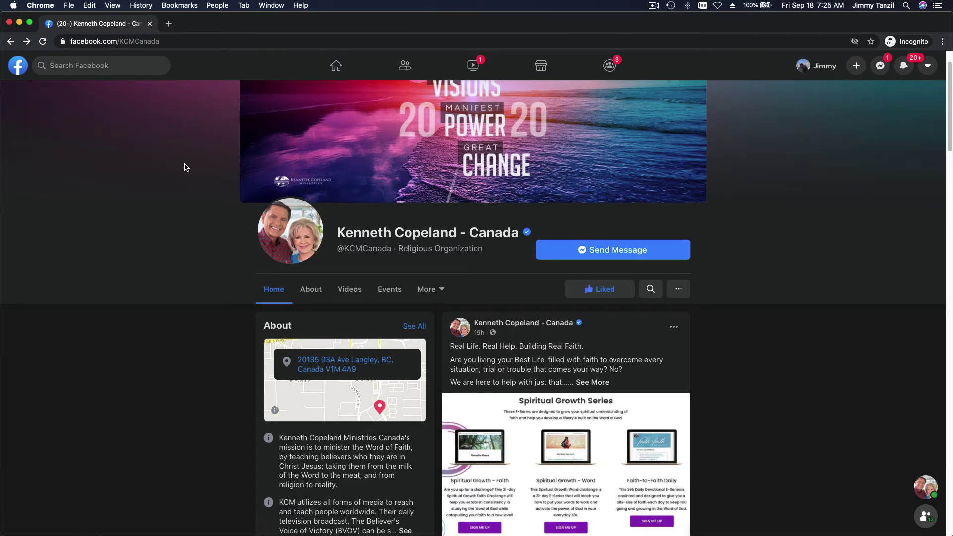
pyautogui.click(9, 23)
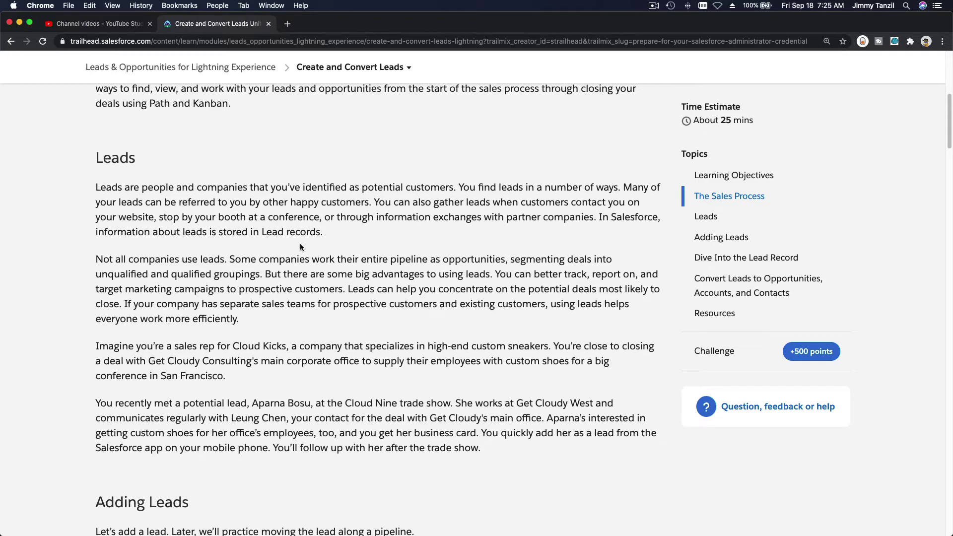
# - Highlight the Leads heading briefly, then scroll back up to the unit's title and learning objectives
pyautogui.scroll(-1, 353, 340)
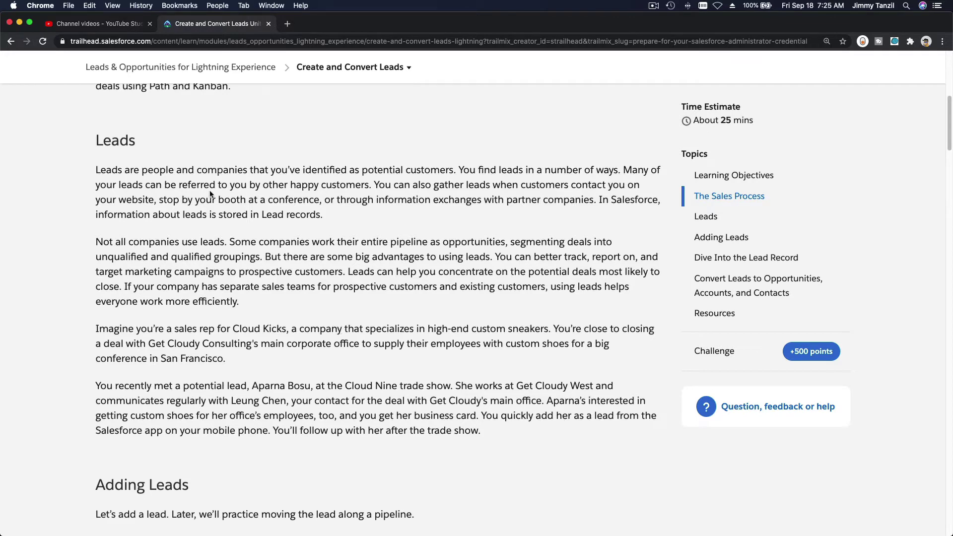
pyautogui.doubleClick(125, 140)
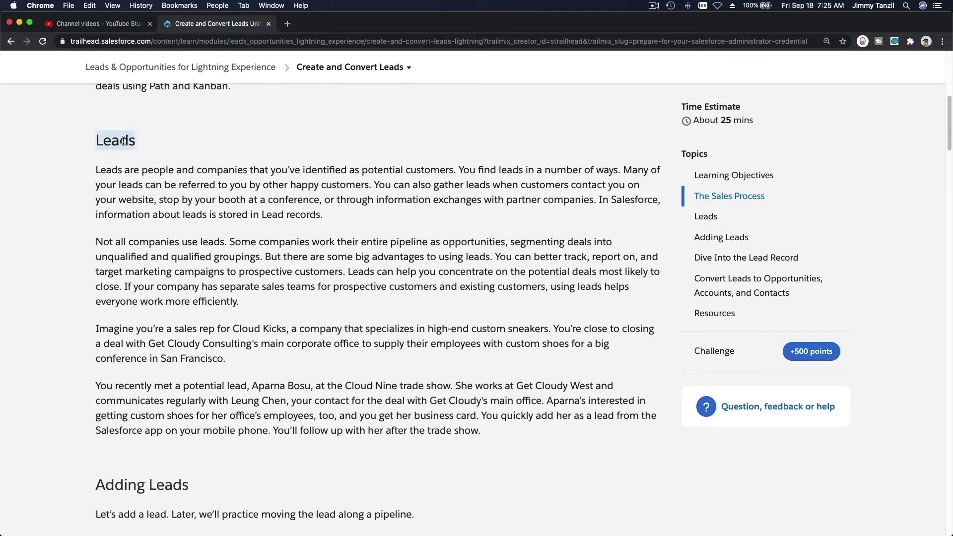
pyautogui.click(169, 164)
pyautogui.scroll(-1, 169, 163)
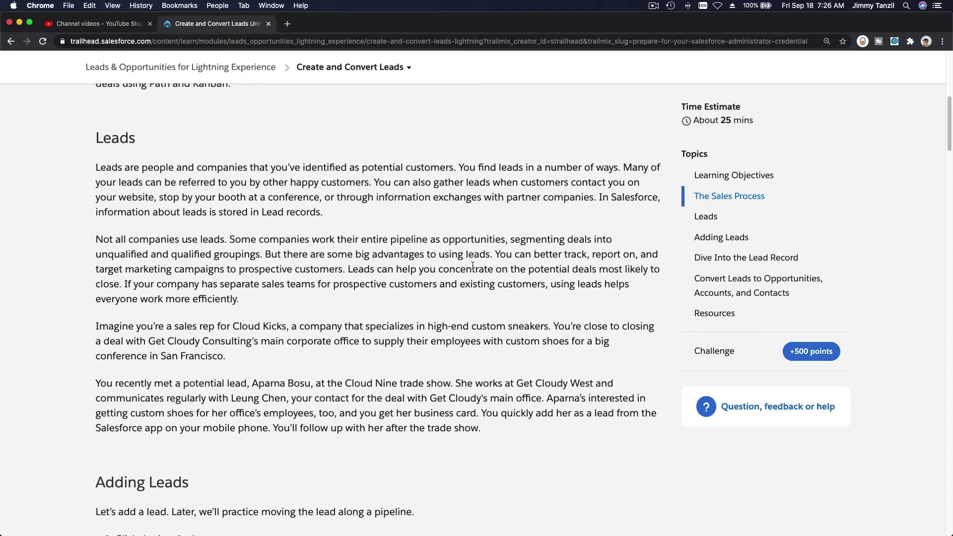
pyautogui.scroll(10, 472, 266)
# - Launch a hands-on org from the profile menu's Hands-On Orgs list
pyautogui.click(844, 82)
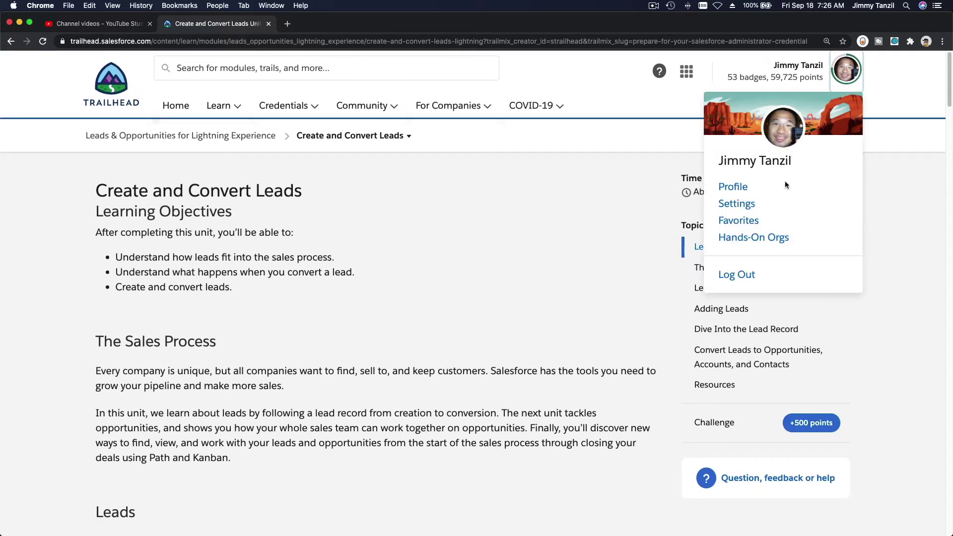
pyautogui.keyDown('super'); pyautogui.click(771, 237); pyautogui.keyUp('super')
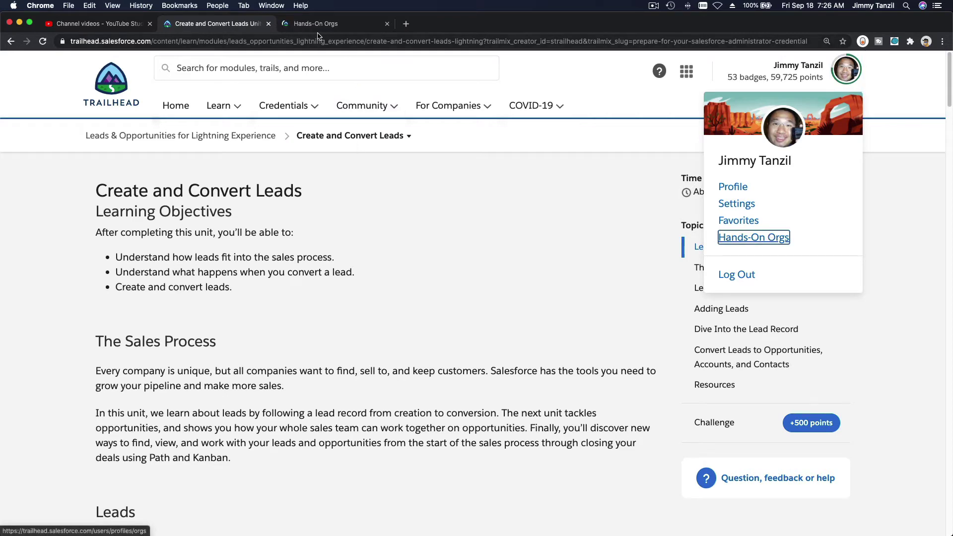
pyautogui.click(316, 23)
pyautogui.scroll(-15, 348, 265)
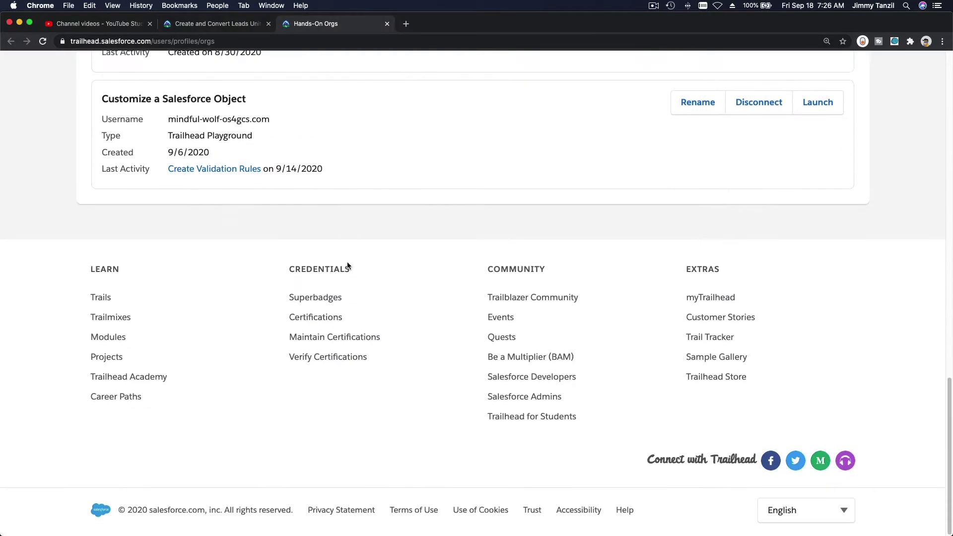
pyautogui.scroll(5, 348, 265)
pyautogui.scroll(5, 347, 266)
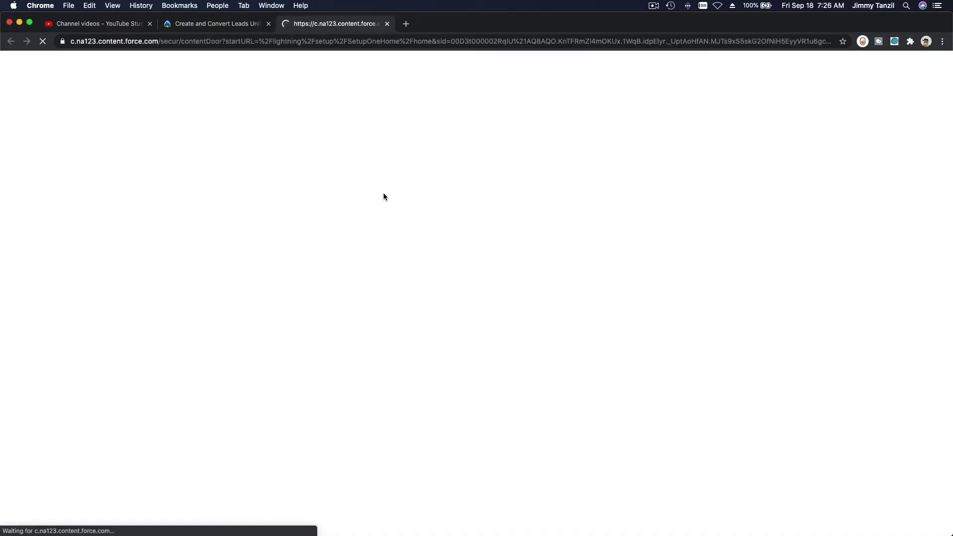
# - Close the YouTube Studio tab, scroll the unit to Adding Leads, and bring up Salesforce Setup Home
pyautogui.click(228, 25)
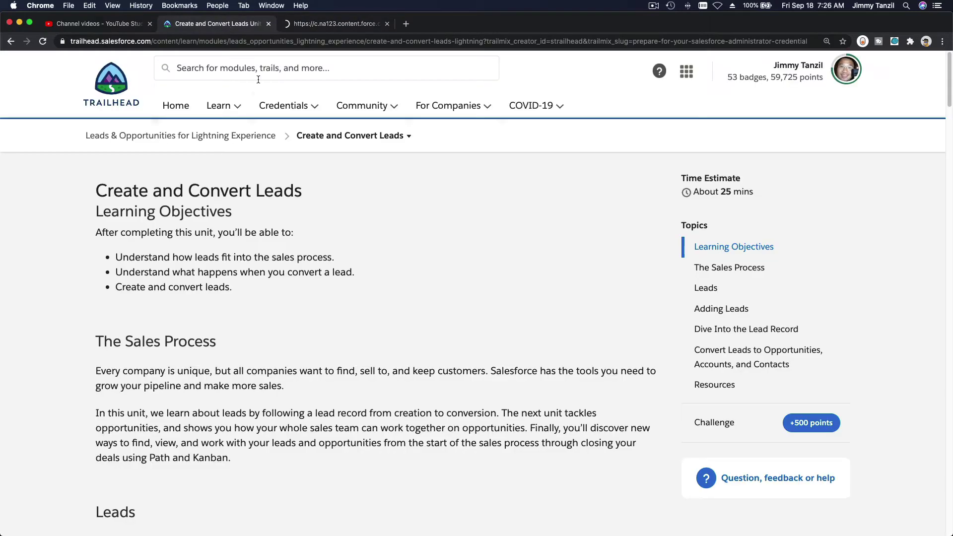
pyautogui.moveTo(263, 94)
pyautogui.click(149, 24)
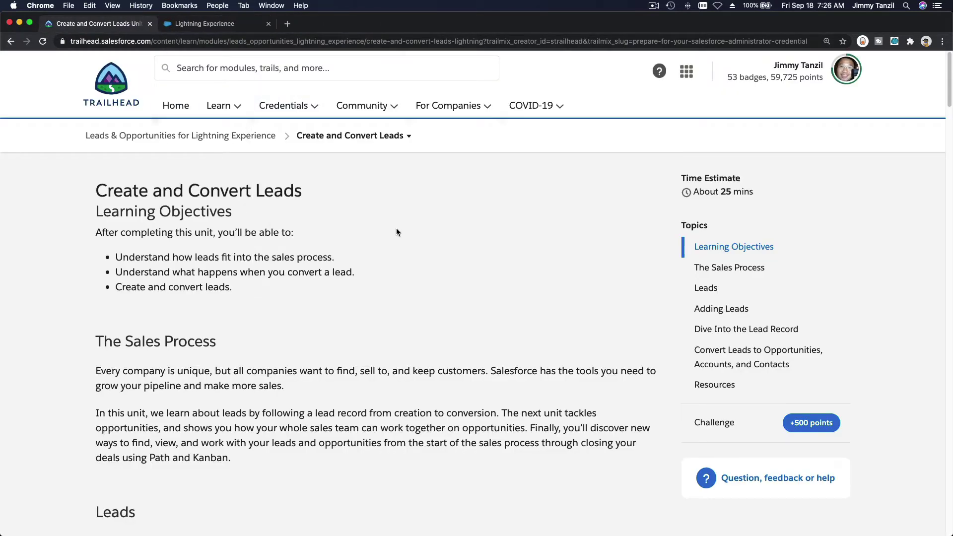
pyautogui.scroll(-10, 396, 232)
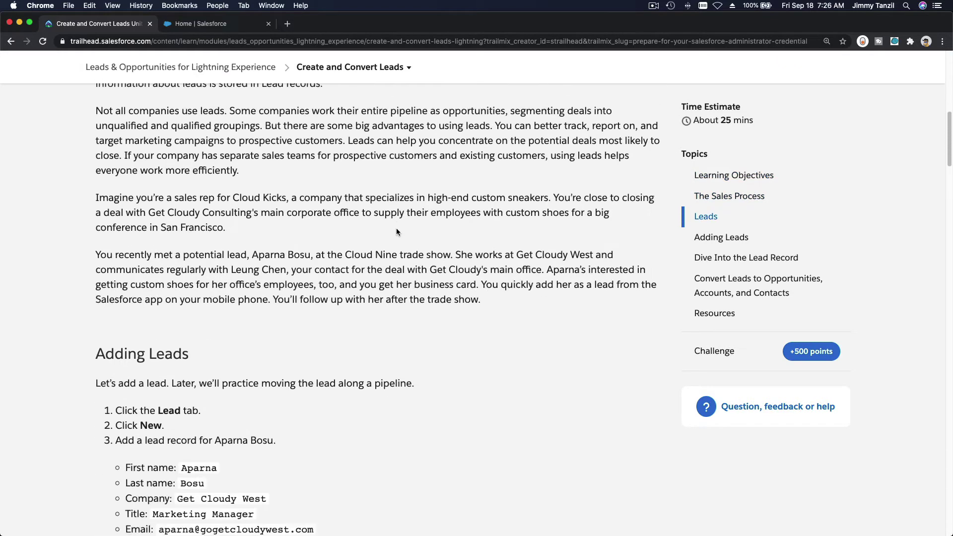
pyautogui.scroll(-5, 396, 232)
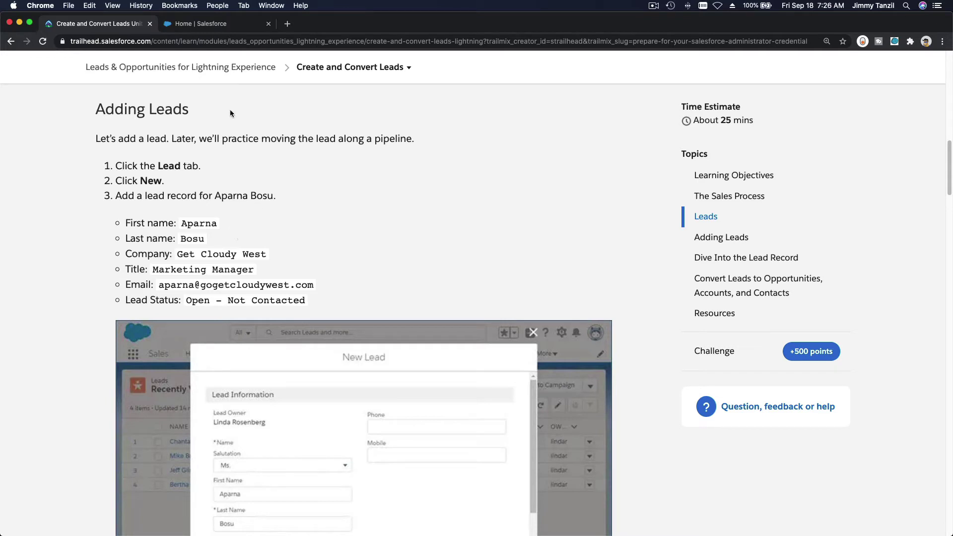
pyautogui.click(211, 26)
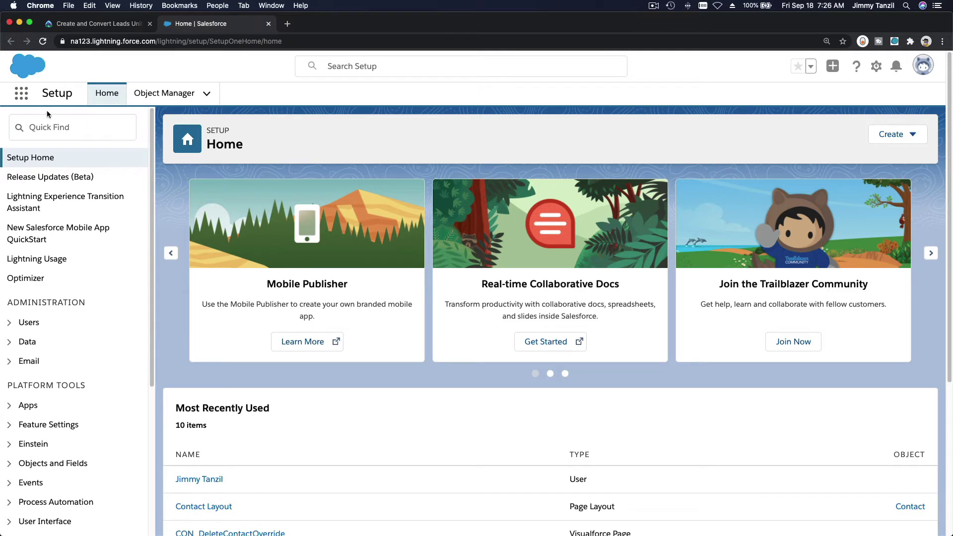
# - Switch Salesforce to the Sales app and copy the sample lead's first name from Trailhead
pyautogui.click(21, 94)
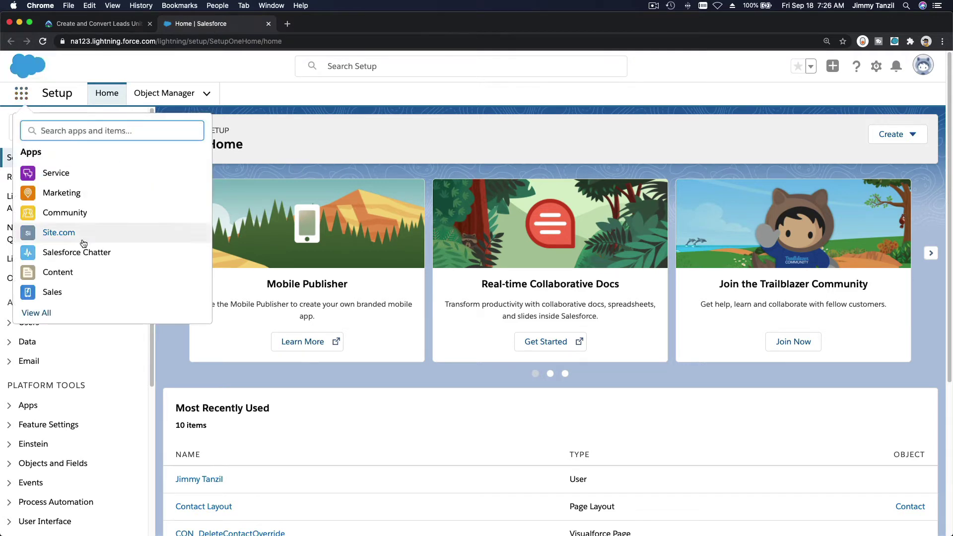
pyautogui.click(53, 293)
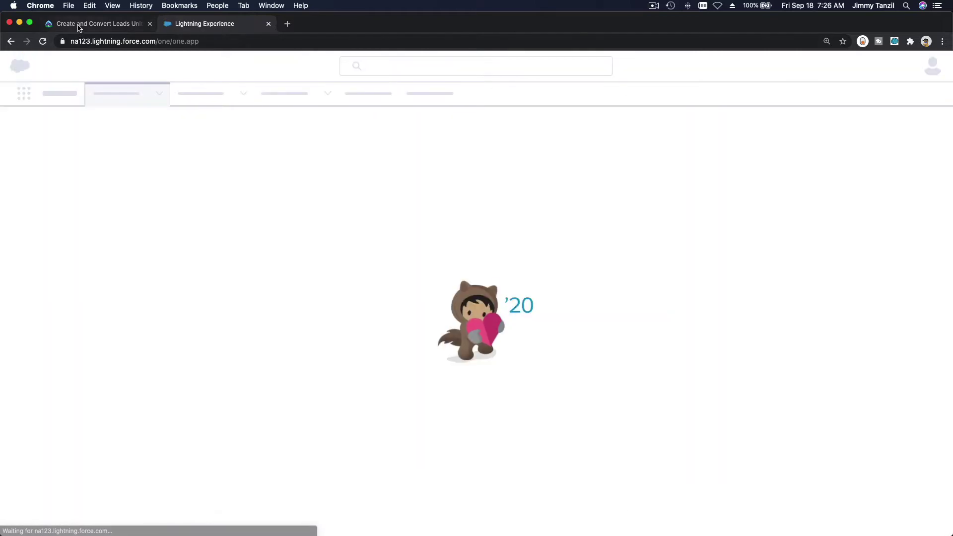
pyautogui.click(79, 24)
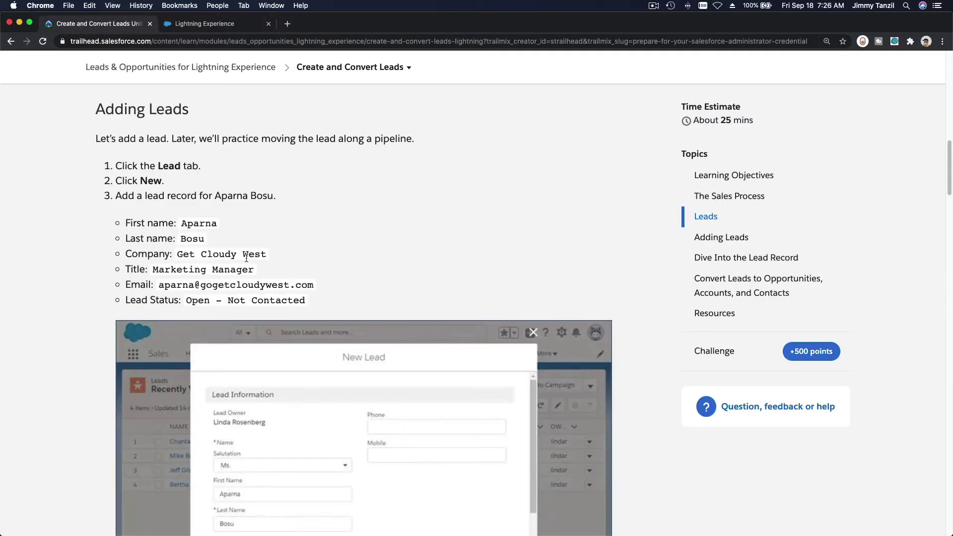
pyautogui.doubleClick(209, 223)
pyautogui.press('super+c')
pyautogui.press('super+alt+Right')
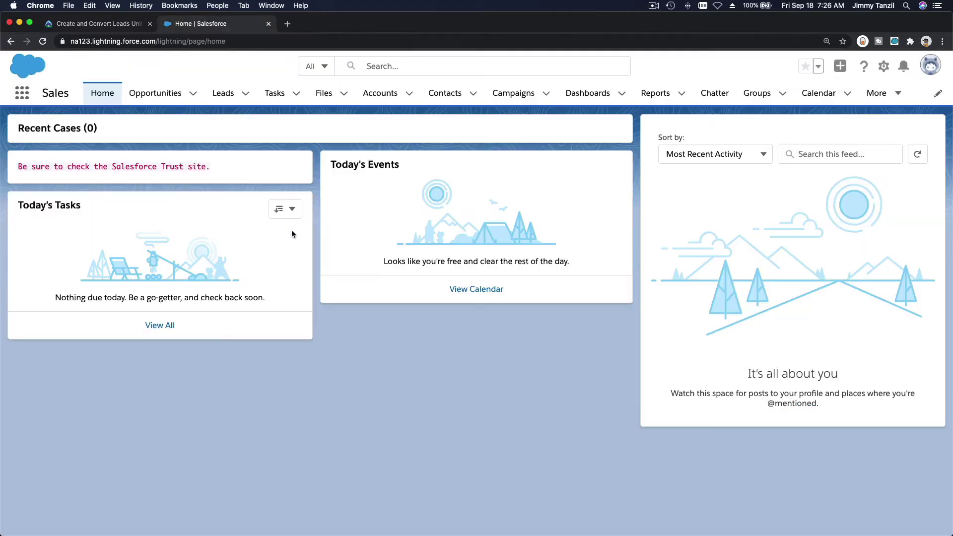
# - Open the Leads list and start a new lead record
pyautogui.click(222, 98)
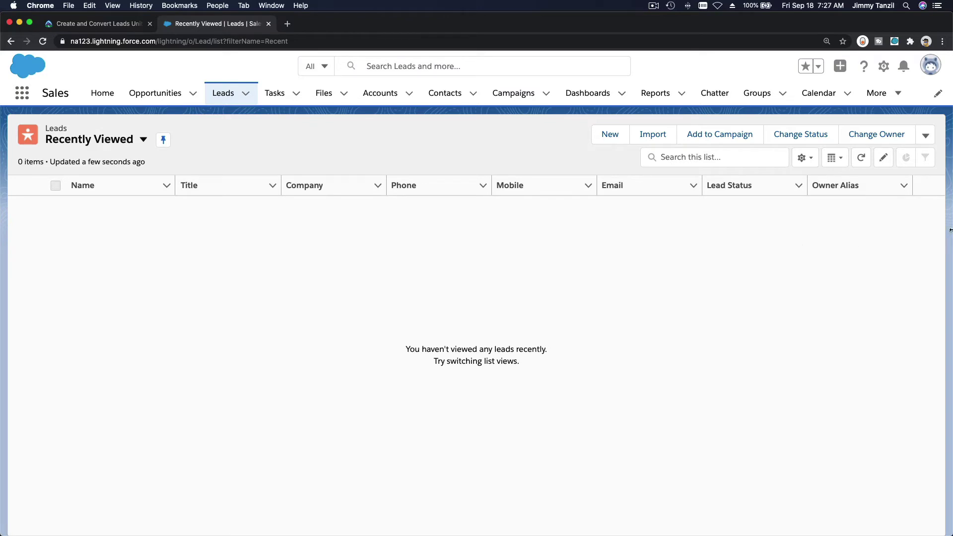
pyautogui.click(925, 135)
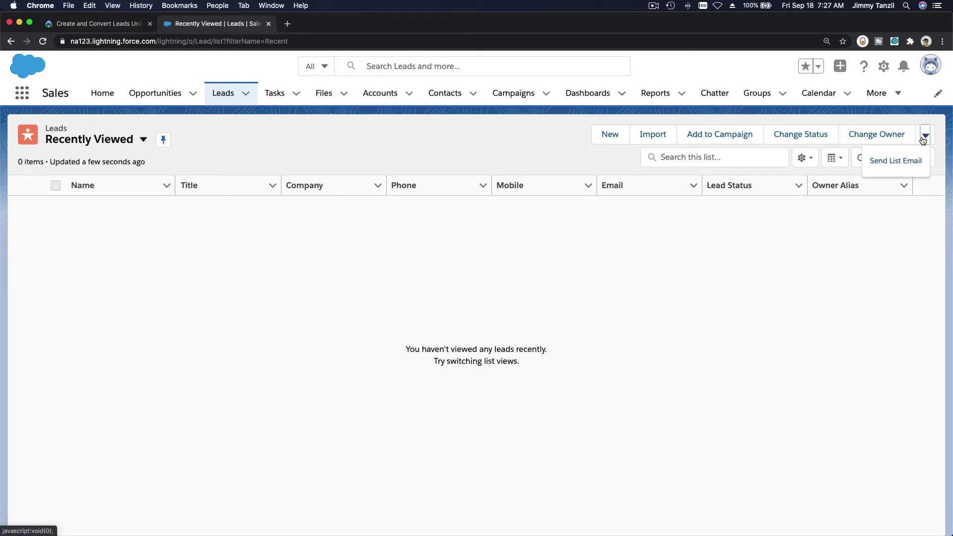
pyautogui.click(784, 278)
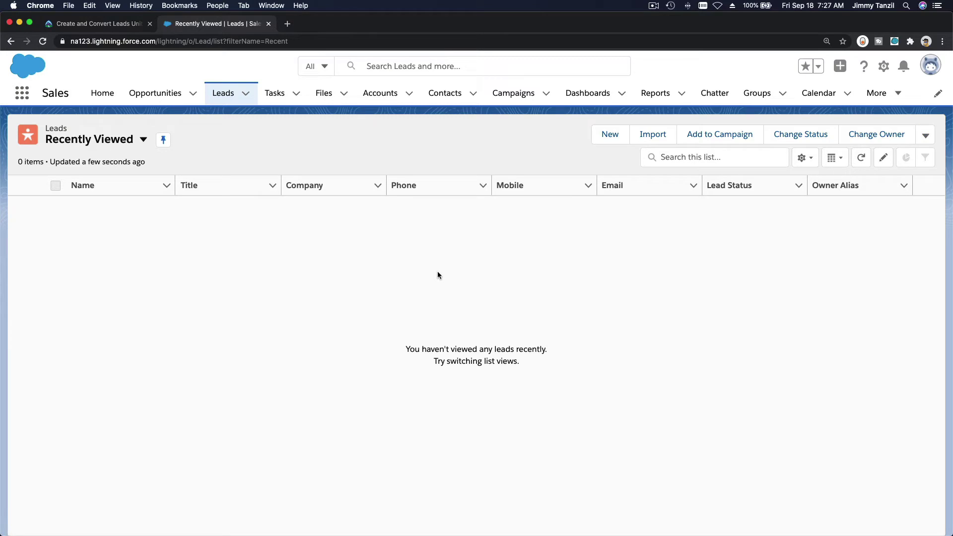
pyautogui.click(609, 134)
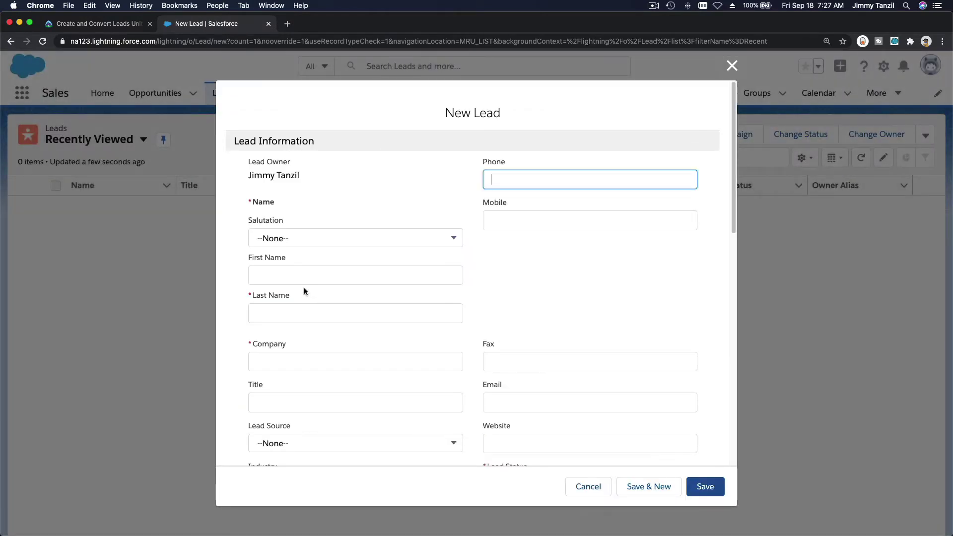
# - Enter the sample lead's first and last name in the New Lead form
pyautogui.click(304, 276)
pyautogui.write('Aparna')
pyautogui.press('Tab')
pyautogui.write('Bos')
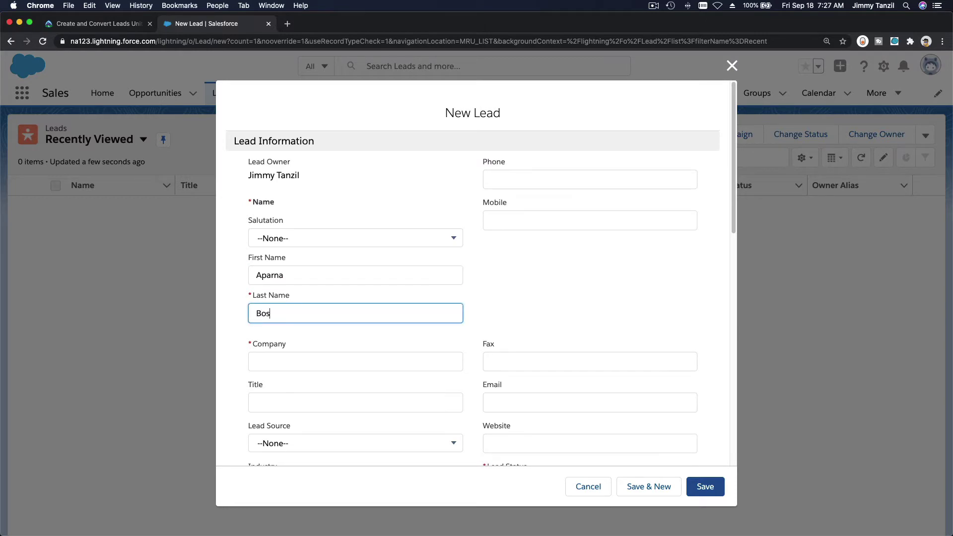
pyautogui.write('yu')
pyautogui.press('Tab')
# - Copy 'Get Cloudy West' from the Trailhead instructions into the lead's Company field
pyautogui.click(70, 23)
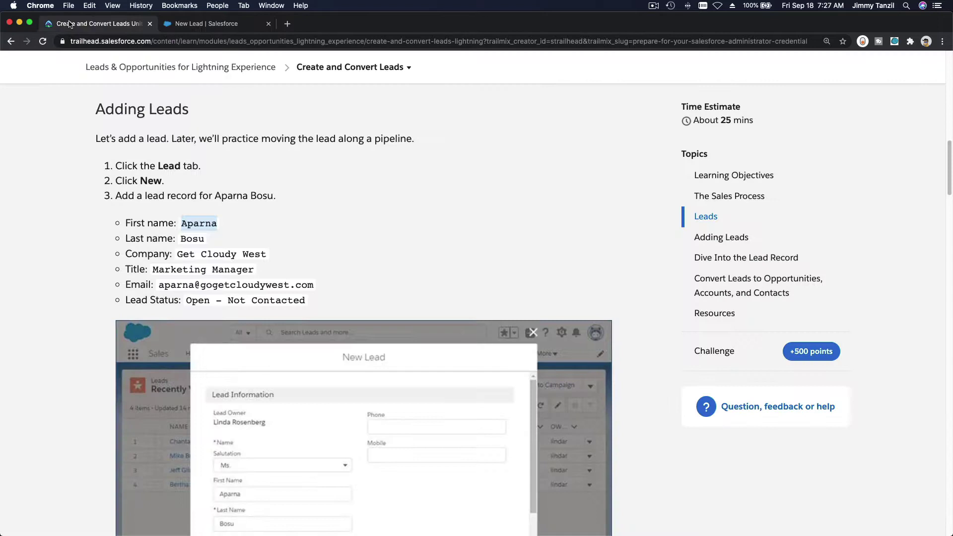
pyautogui.click(181, 254)
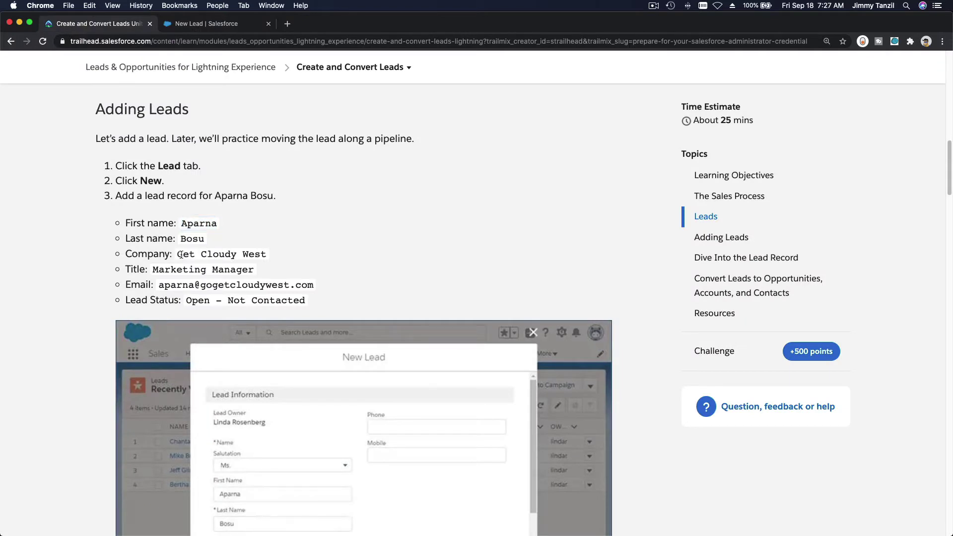
pyautogui.tripleClick(181, 254)
pyautogui.click(179, 255)
pyautogui.moveTo(178, 254); pyautogui.dragTo(266, 248)
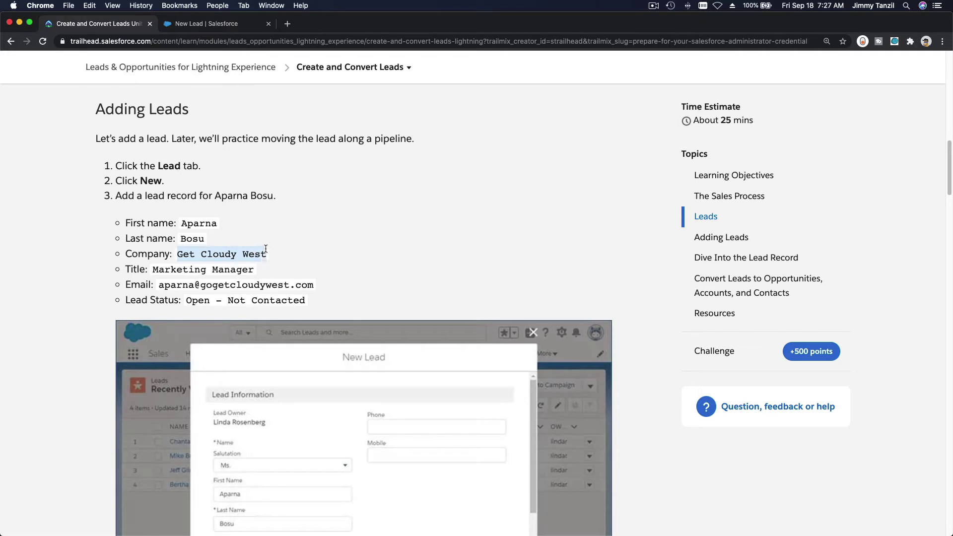
pyautogui.press('super+c')
pyautogui.click(215, 26)
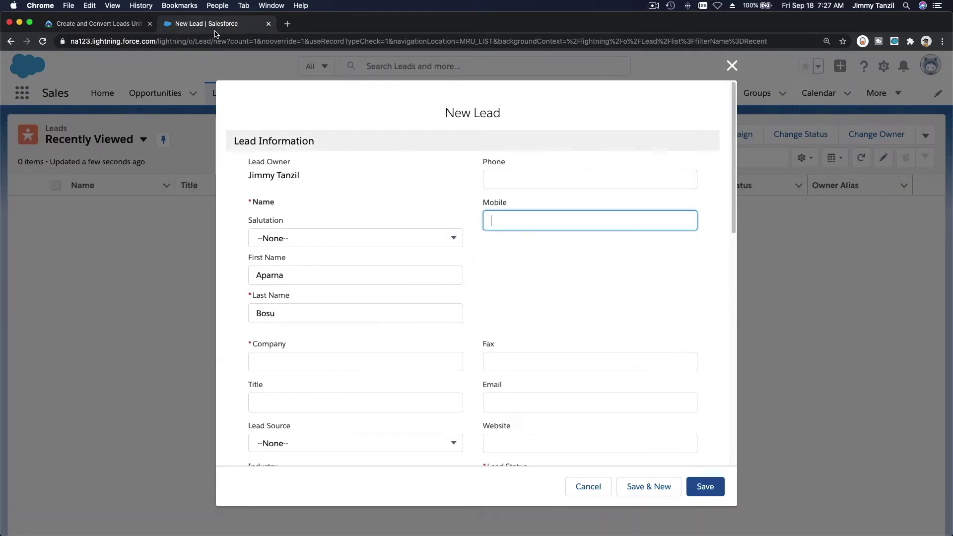
pyautogui.click(343, 361)
pyautogui.press('super+v')
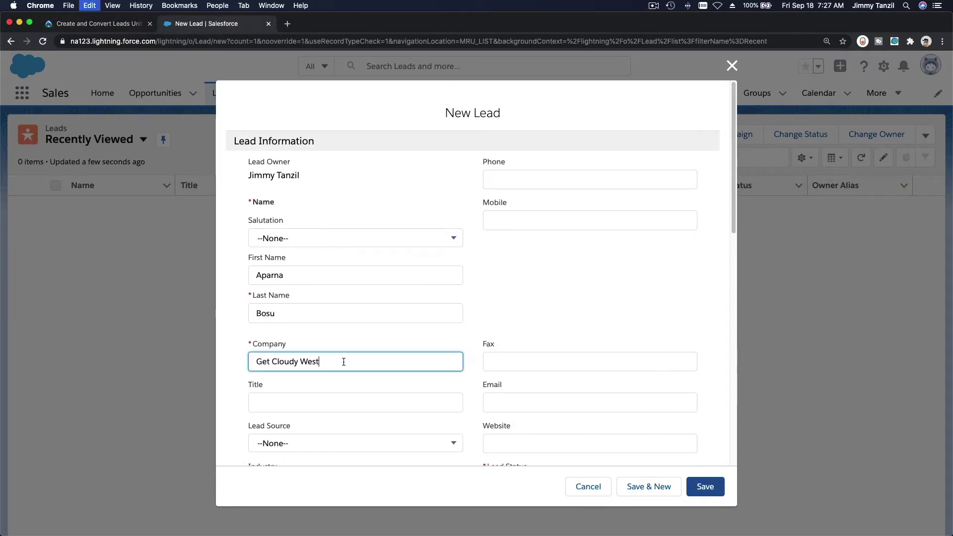
pyautogui.click(541, 285)
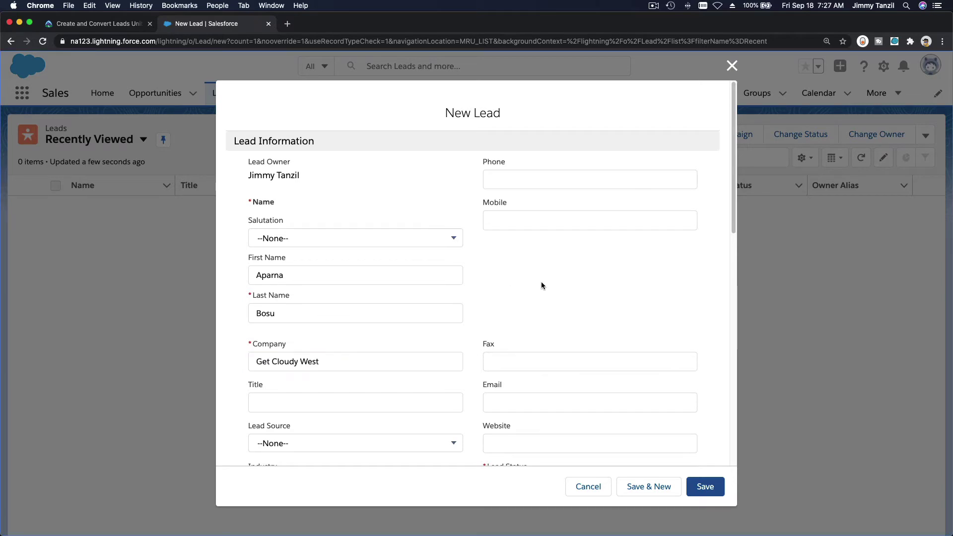
# - Copy the lead's email address from the instructions into the Email field
pyautogui.scroll(-5, 540, 284)
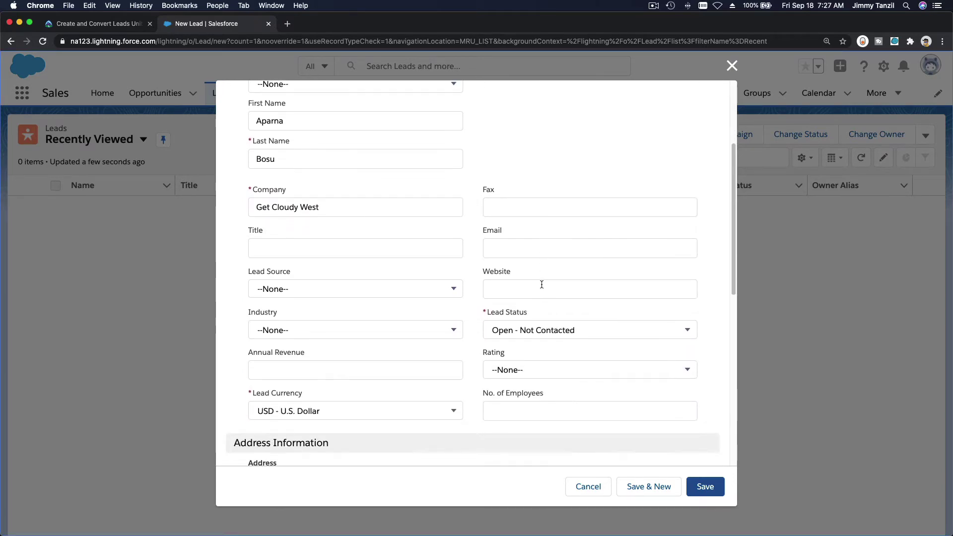
pyautogui.scroll(-3, 540, 284)
pyautogui.click(106, 29)
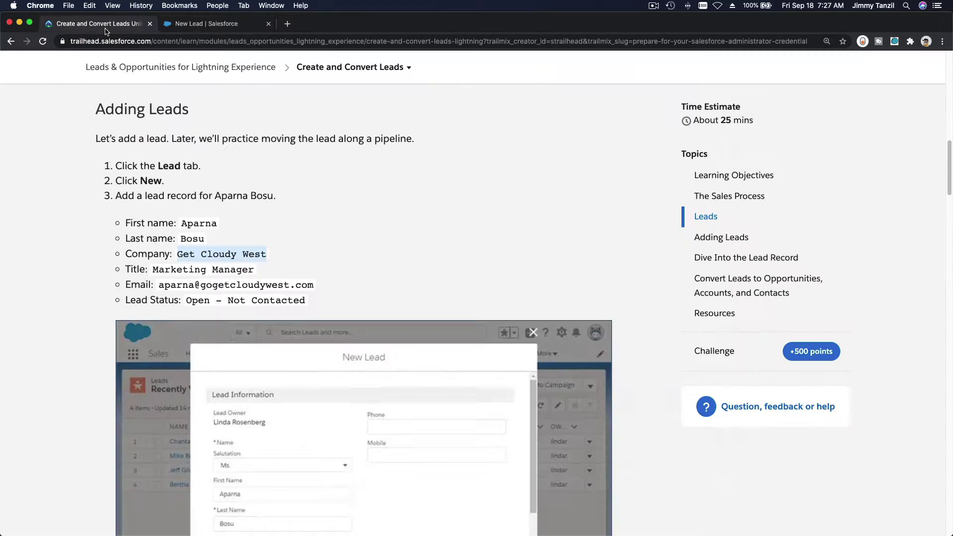
pyautogui.click(345, 243)
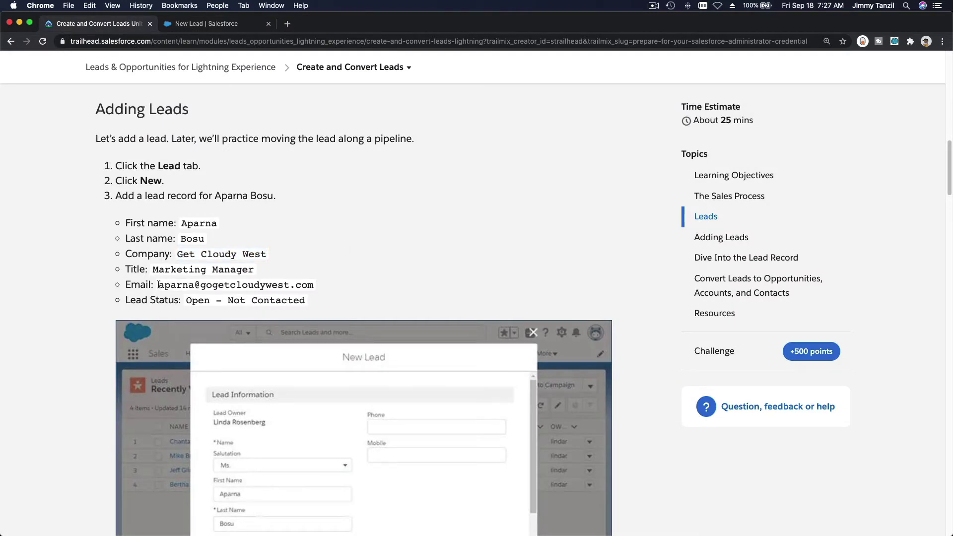
pyautogui.moveTo(158, 284); pyautogui.dragTo(310, 280)
pyautogui.press('super+c')
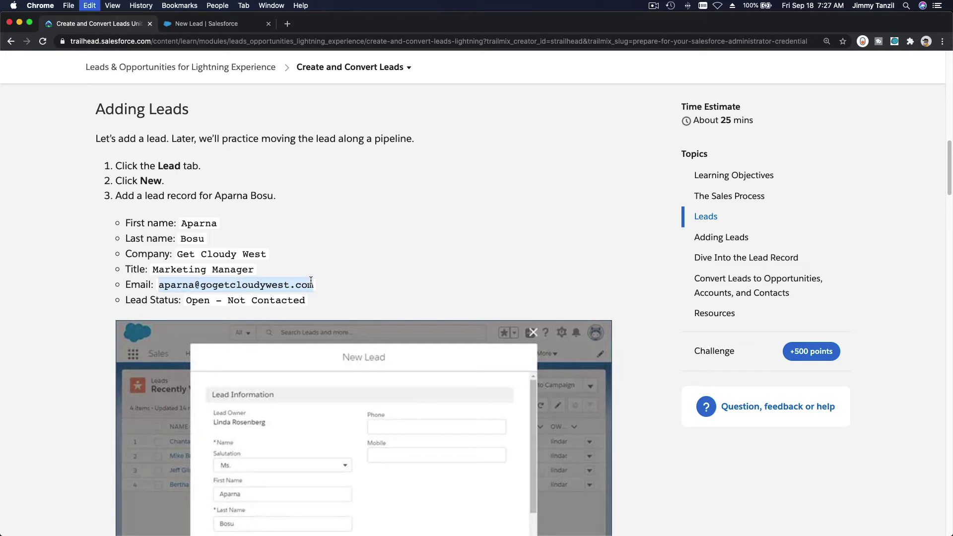
pyautogui.hotkey('ctrl', 'Tab')
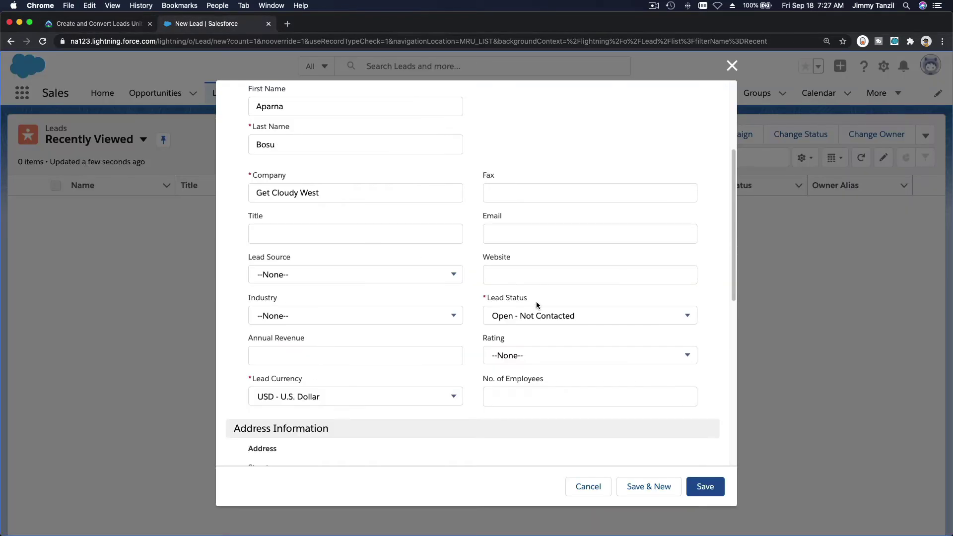
pyautogui.click(526, 236)
pyautogui.press('super+v')
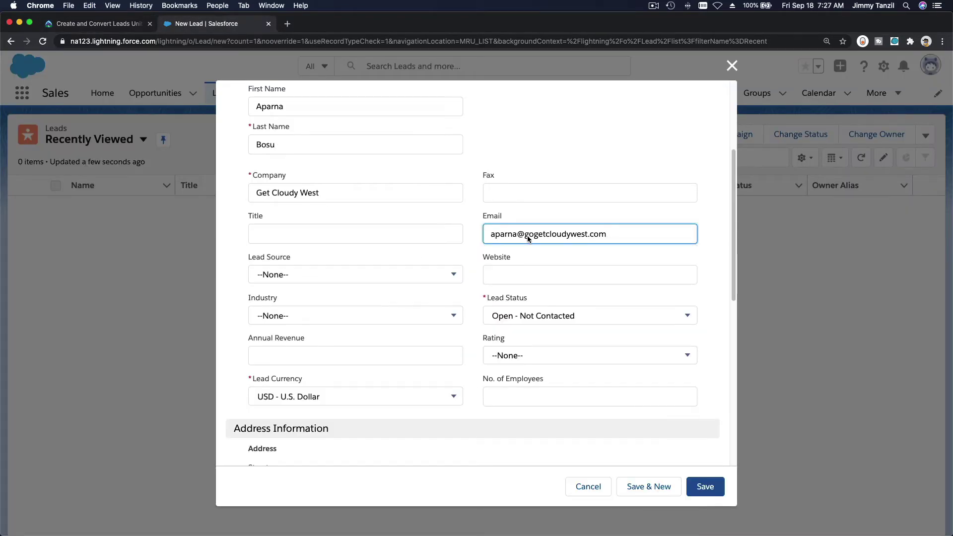
# - Set the lead's Title to 'Marketing Manager' and save the lead
pyautogui.click(410, 237)
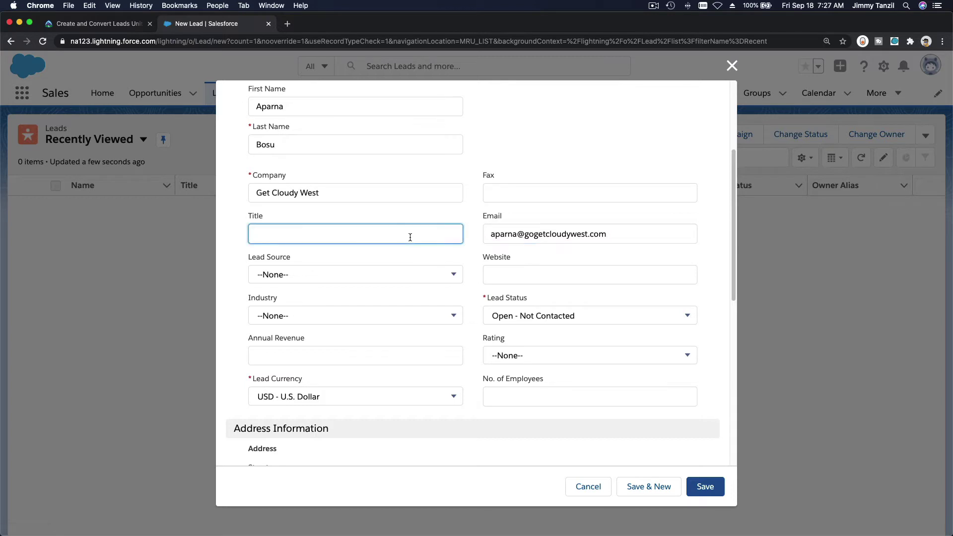
pyautogui.write('Marketing Manager')
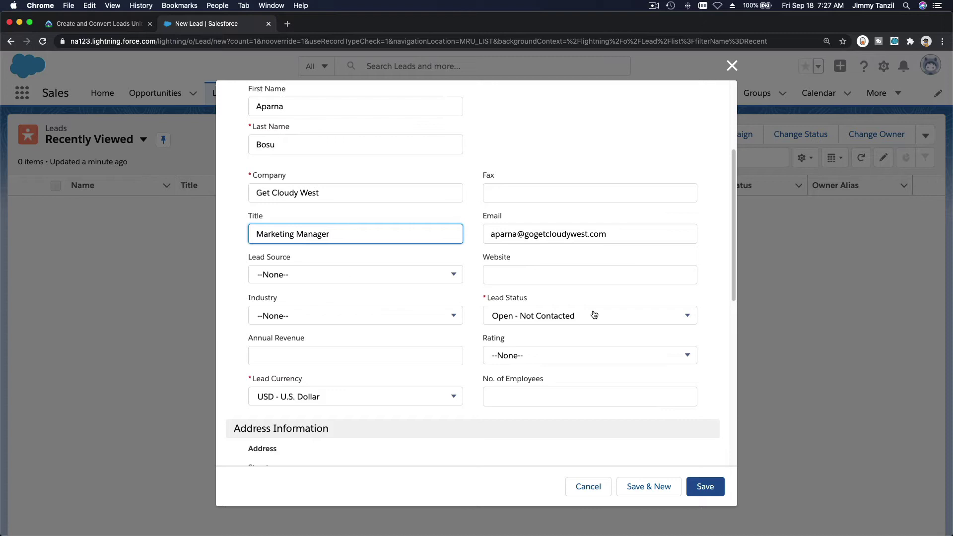
pyautogui.click(115, 27)
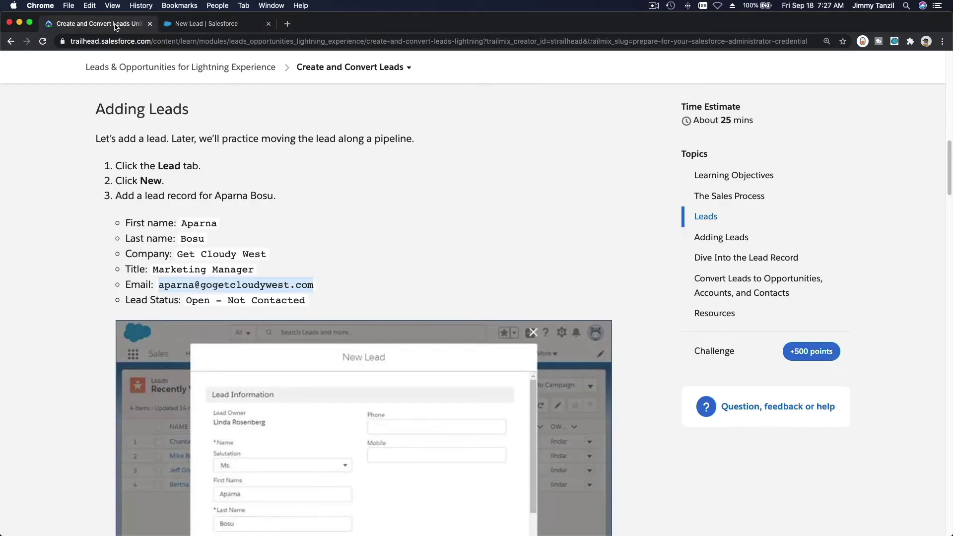
pyautogui.click(218, 25)
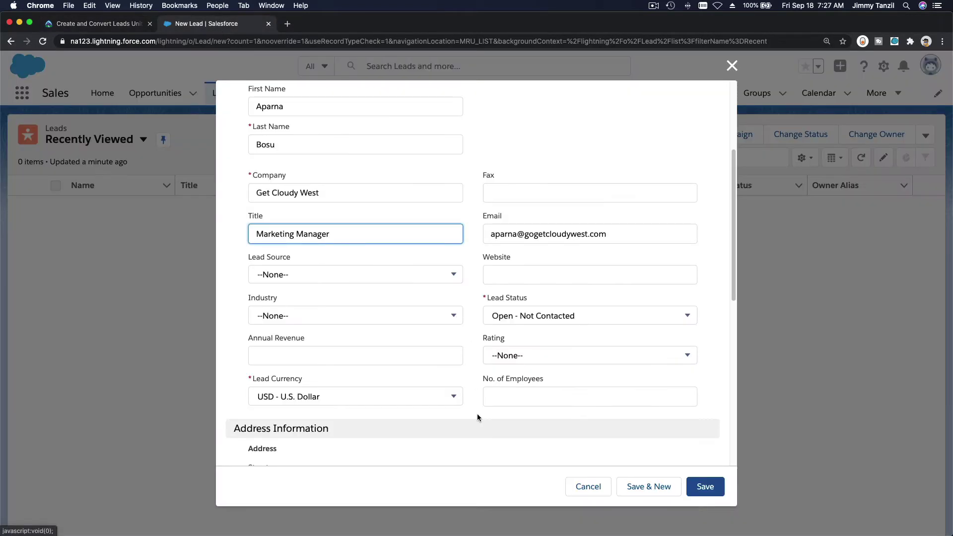
pyautogui.scroll(-5, 526, 439)
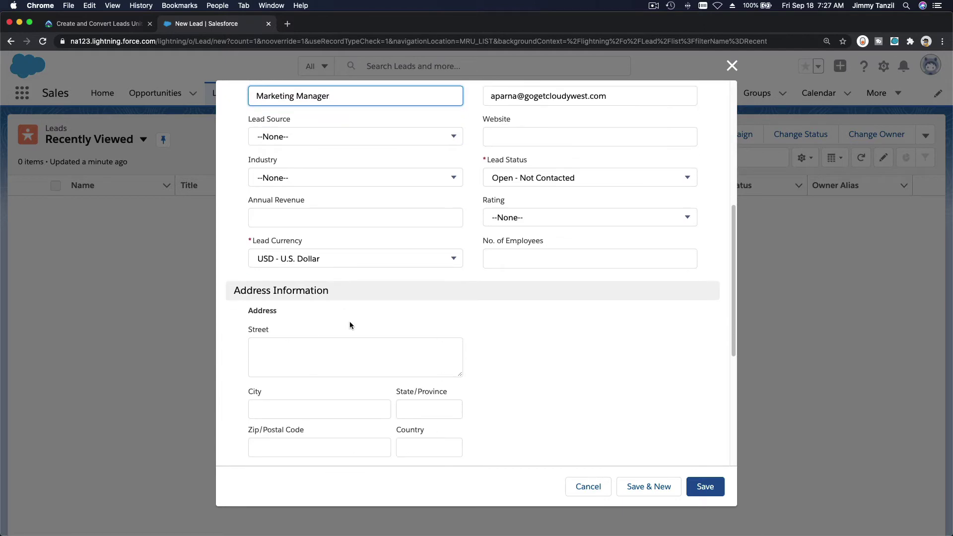
pyautogui.scroll(-2, 381, 401)
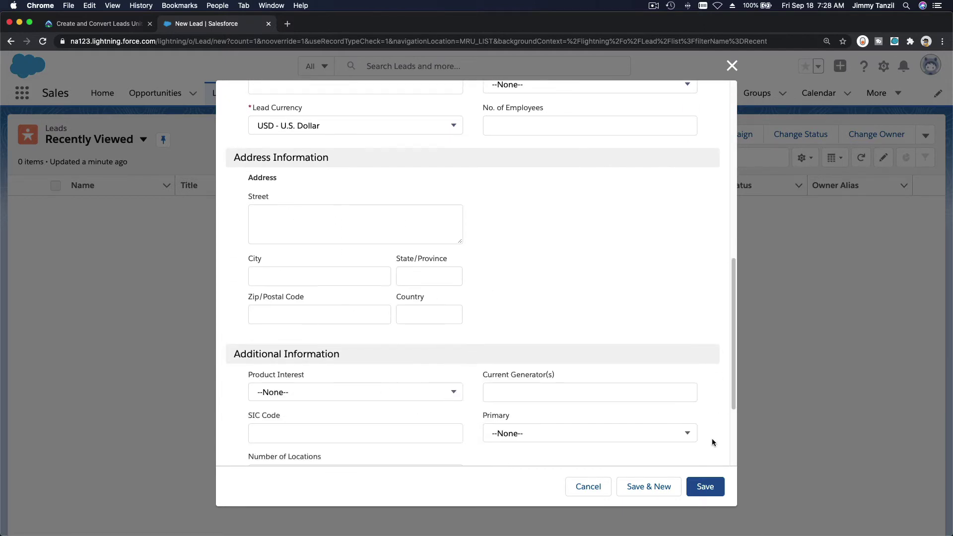
pyautogui.click(713, 487)
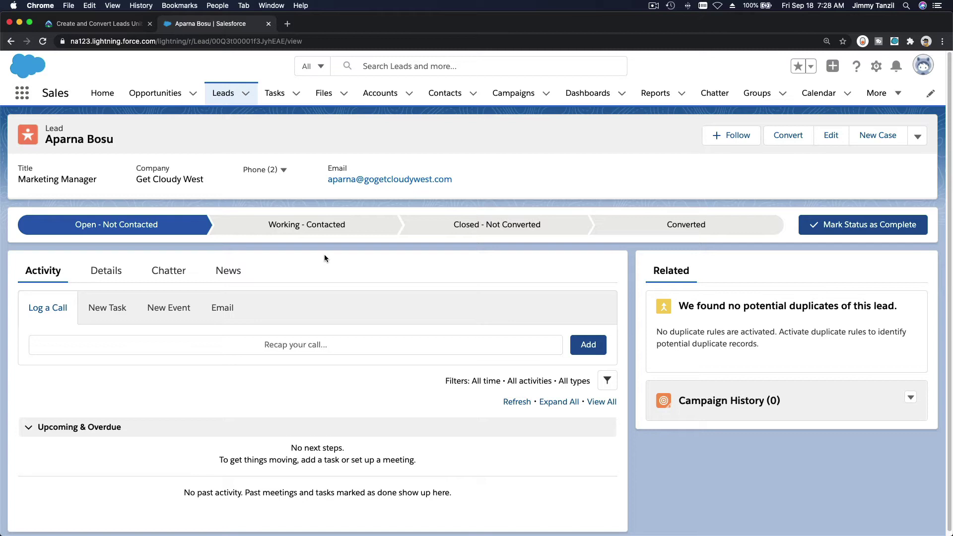
# - Scroll down the saved Get Cloudy West lead record to review duplicates and activity
pyautogui.scroll(-1, 324, 257)
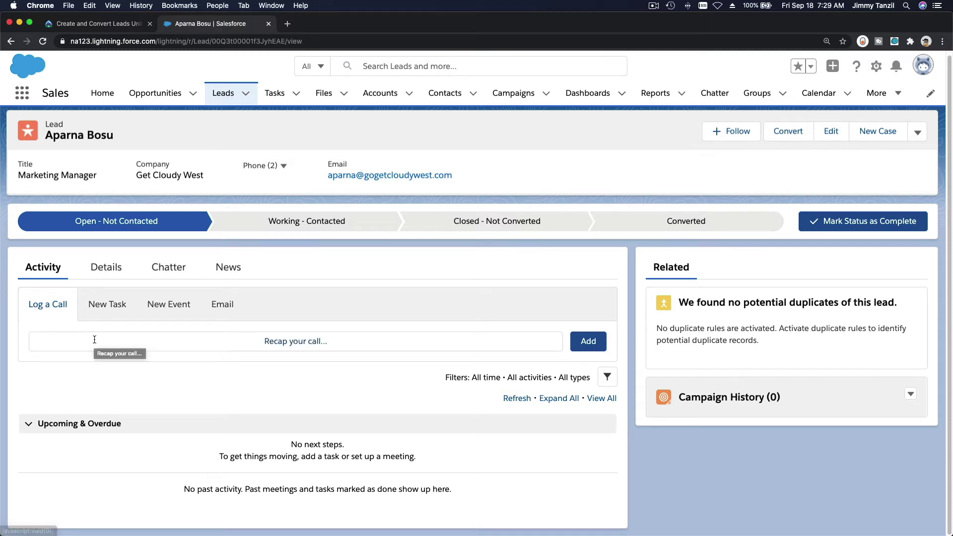
# - Preview the lead's New Task, New Event and Email forms, then its Details, Chatter and News tabs
pyautogui.click(104, 317)
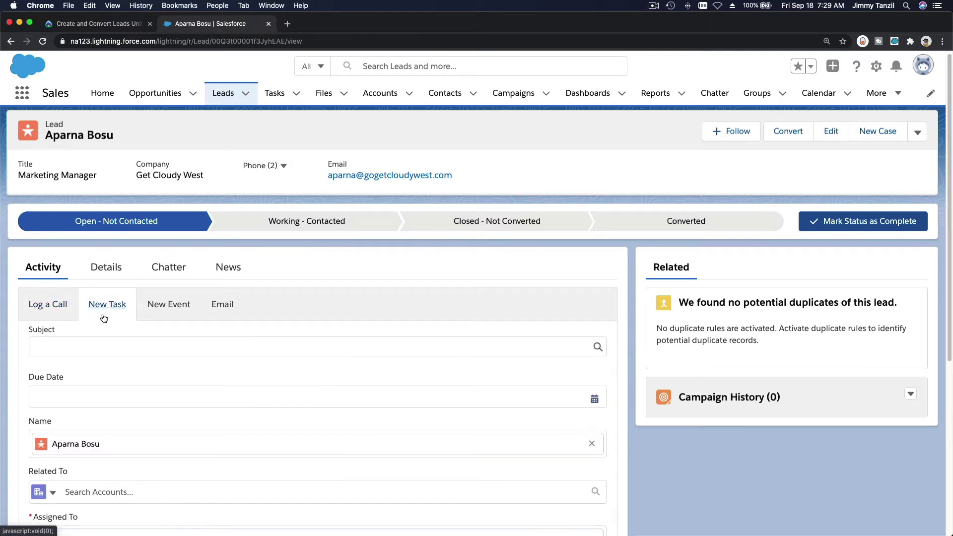
pyautogui.click(179, 310)
pyautogui.click(223, 309)
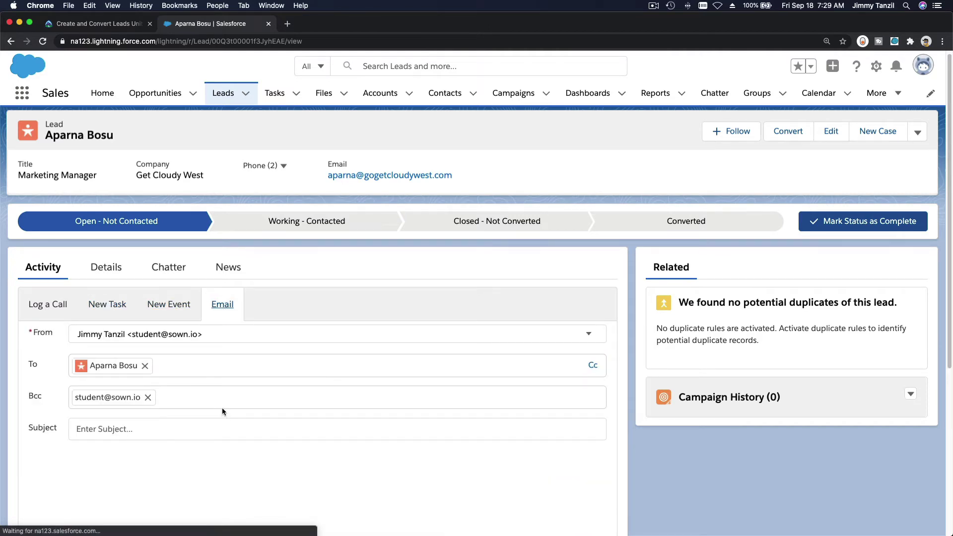
pyautogui.click(106, 270)
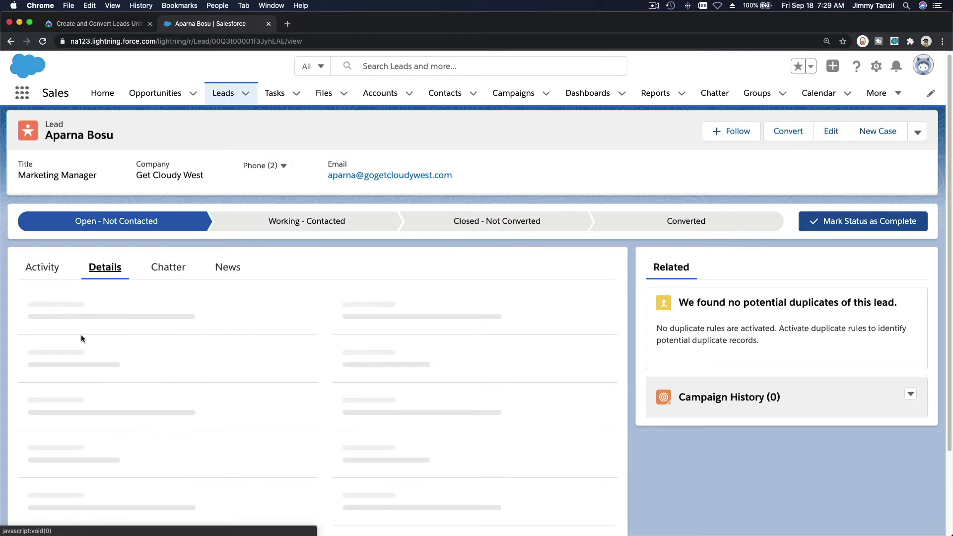
pyautogui.scroll(-5, 156, 403)
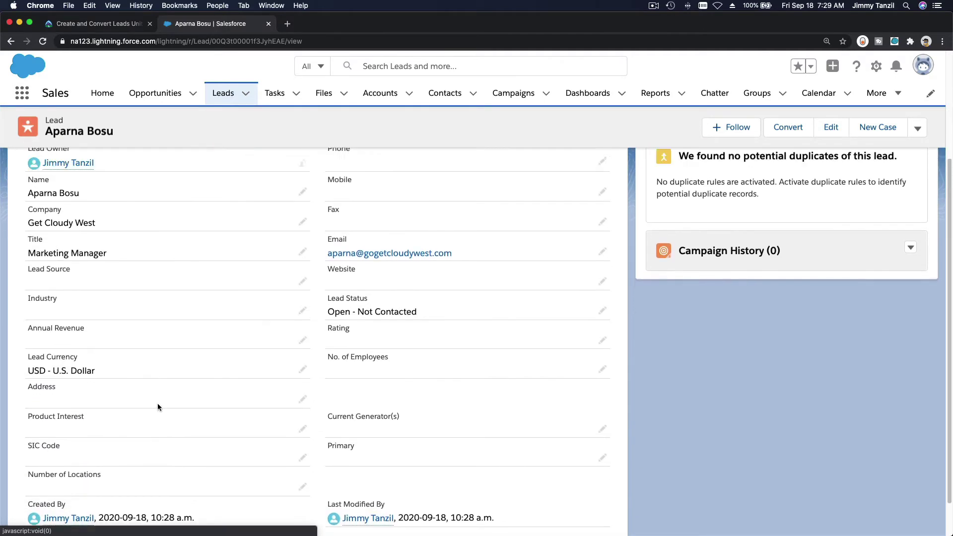
pyautogui.scroll(5, 157, 403)
pyautogui.click(169, 272)
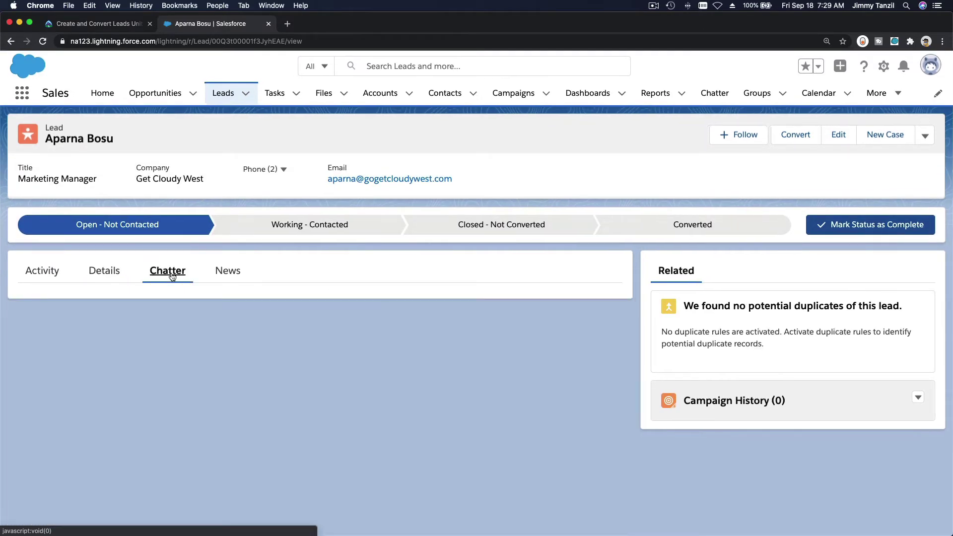
pyautogui.click(231, 277)
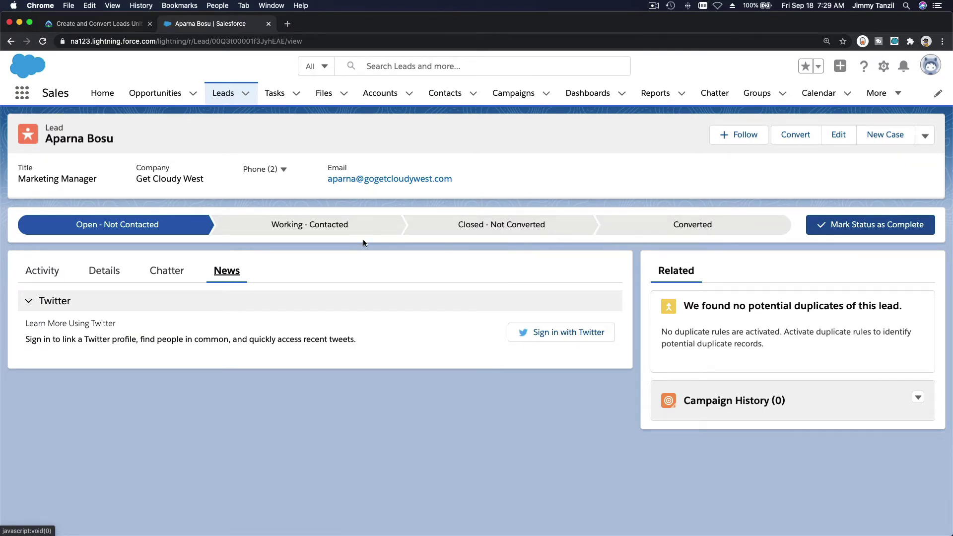
# - Mark Working - Contacted as the lead's current status, then reopen it from Recently Viewed leads
pyautogui.click(320, 233)
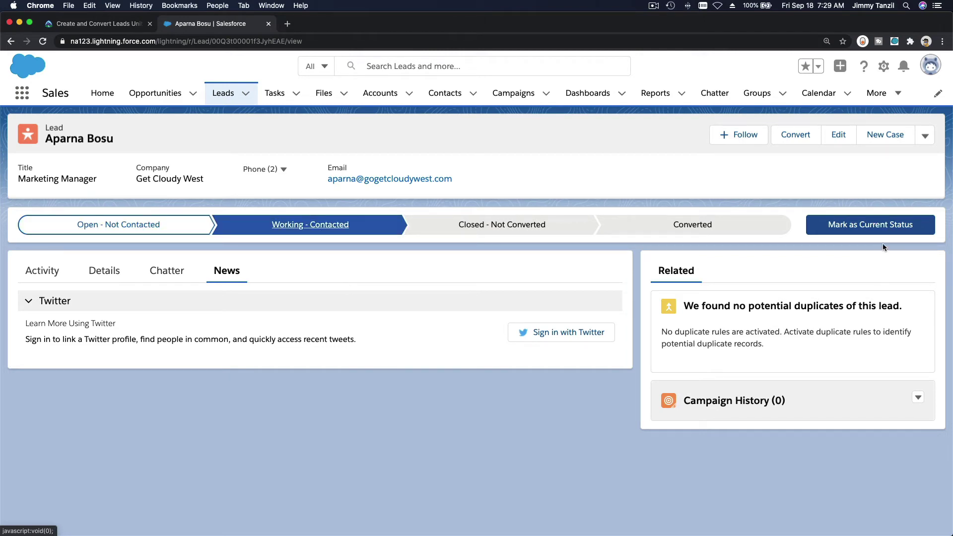
pyautogui.click(874, 222)
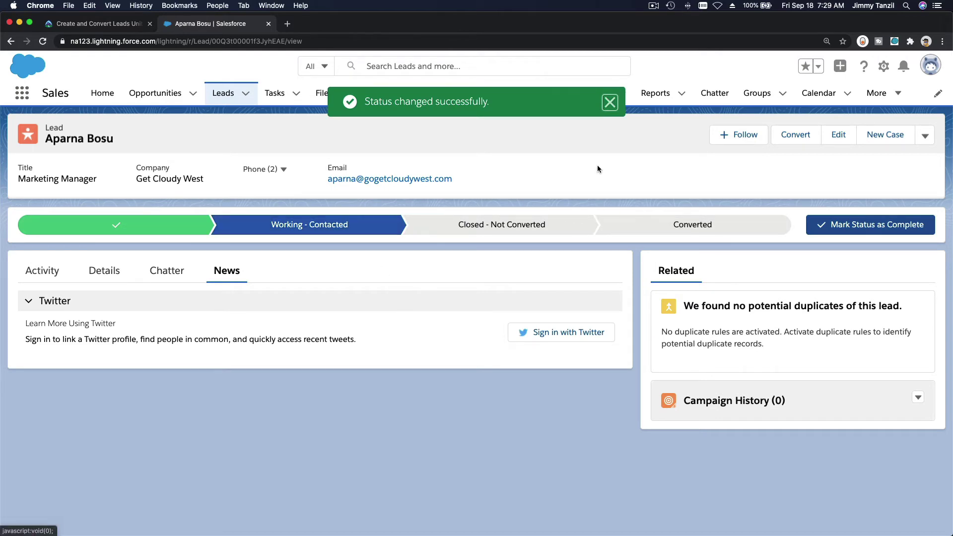
pyautogui.click(609, 103)
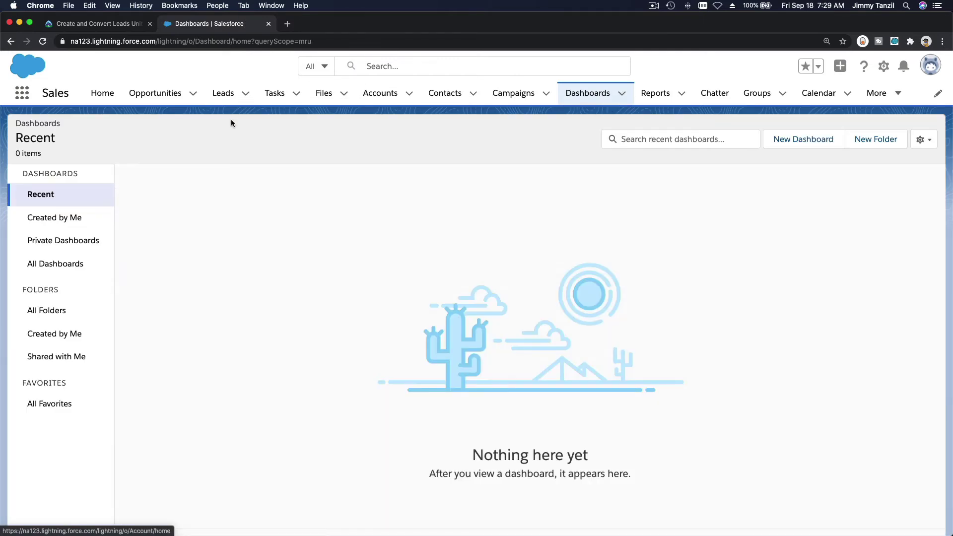
pyautogui.click(223, 94)
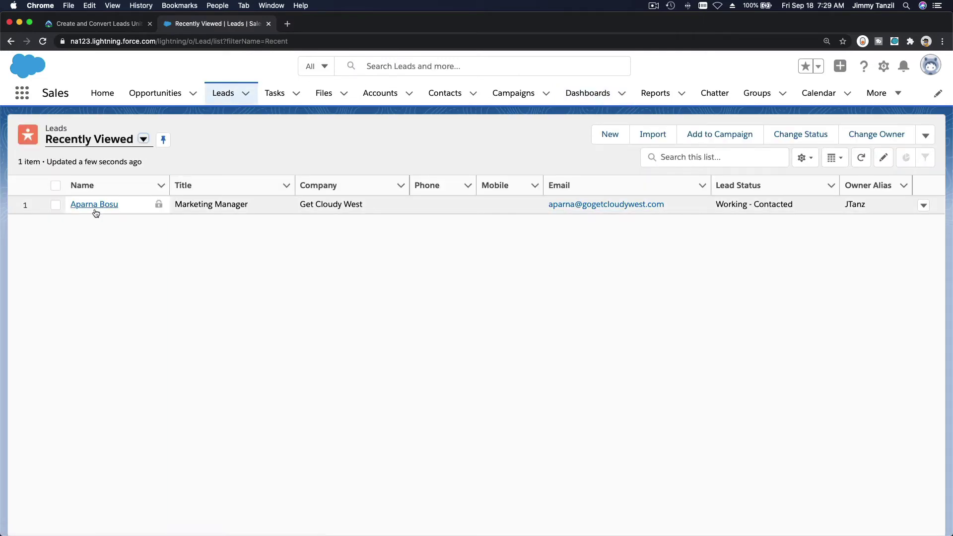
pyautogui.click(95, 209)
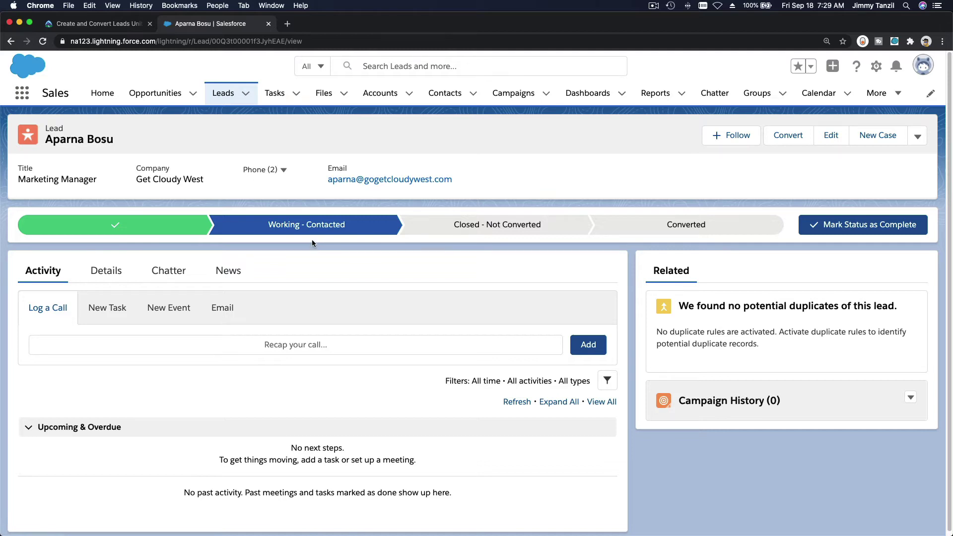
# - Scroll the Trailhead unit past Dive Into the Lead Record to the seven lead-conversion steps
pyautogui.click(94, 26)
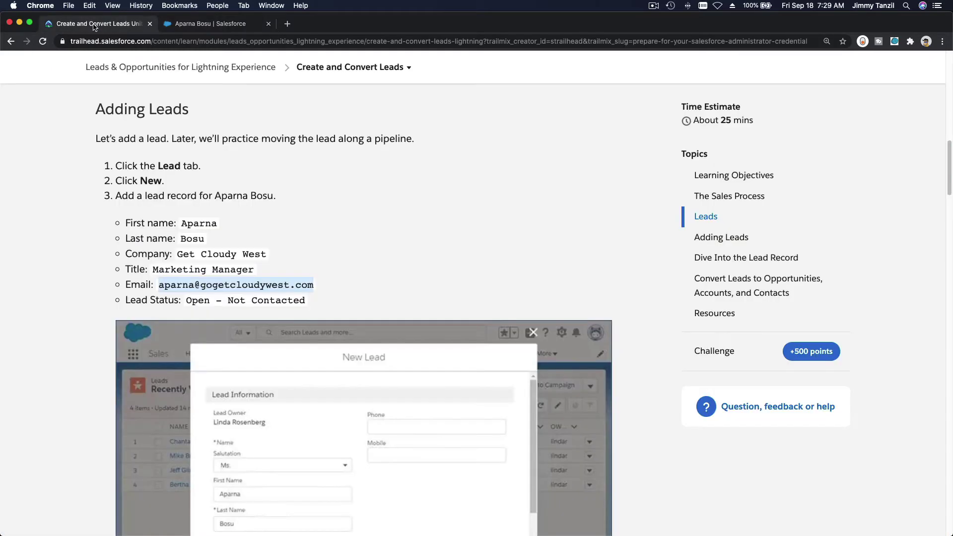
pyautogui.click(430, 216)
pyautogui.scroll(-10, 504, 225)
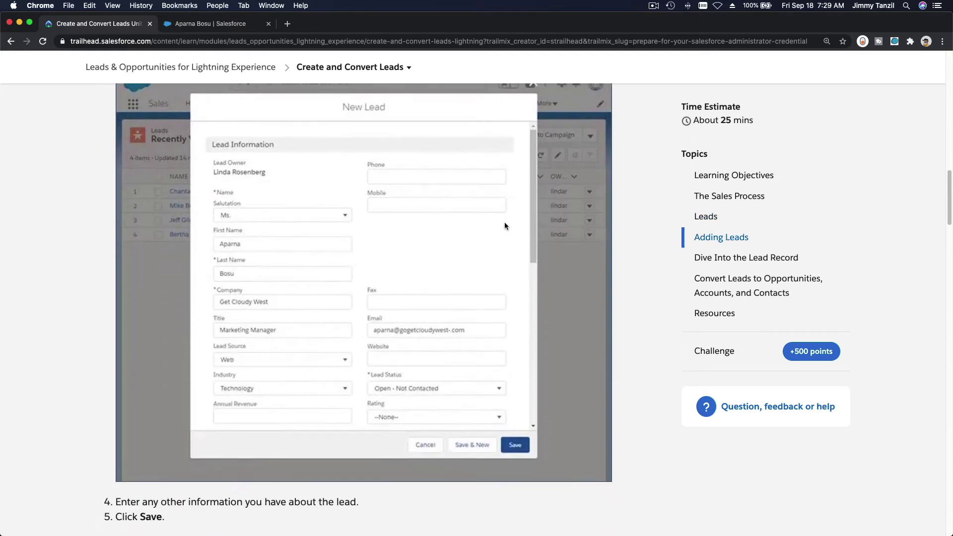
pyautogui.scroll(5, 504, 225)
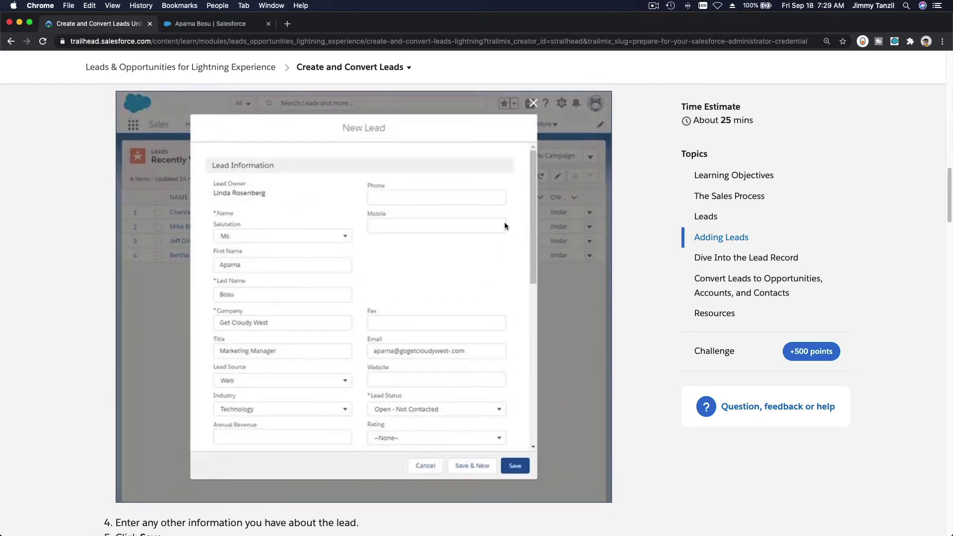
pyautogui.scroll(-8, 504, 226)
pyautogui.scroll(-2, 504, 225)
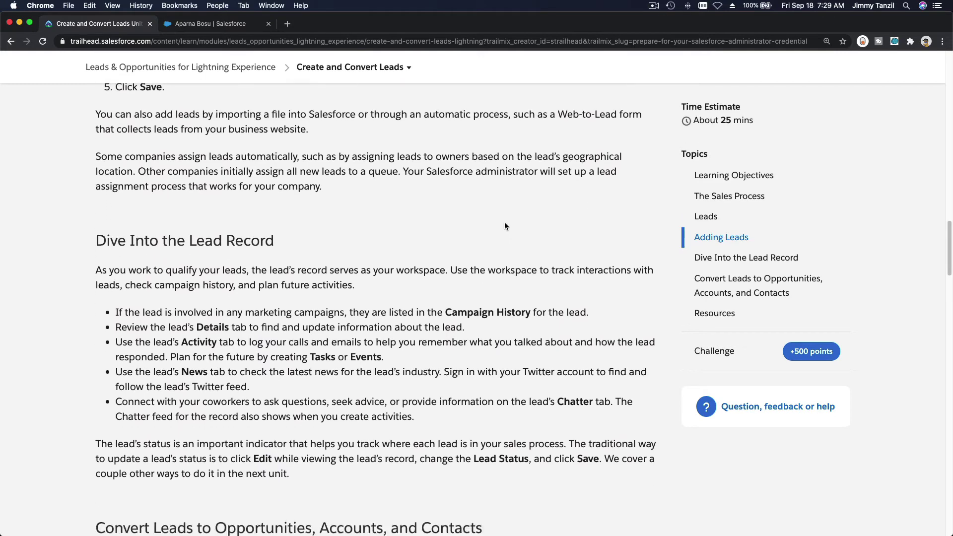
pyautogui.scroll(2, 504, 226)
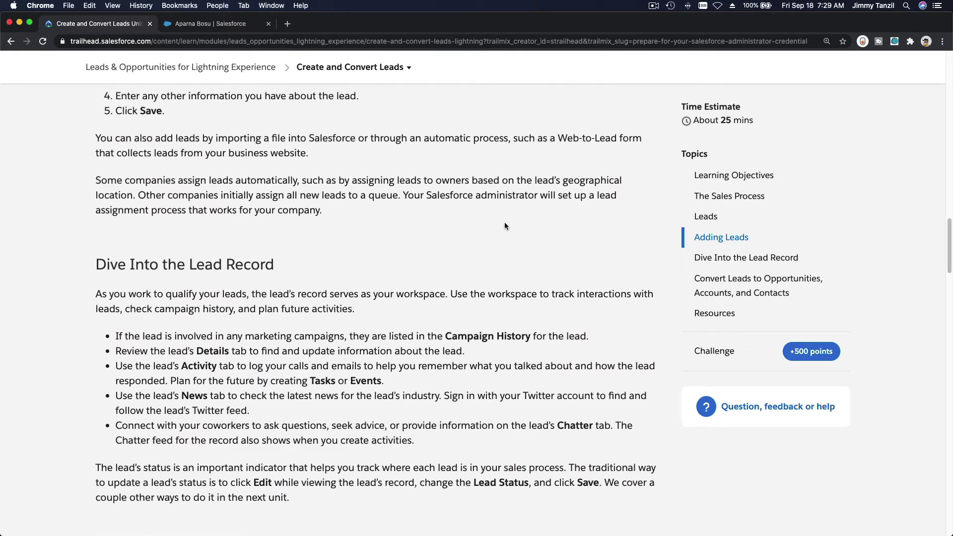
pyautogui.scroll(-2, 504, 226)
pyautogui.scroll(-1, 504, 226)
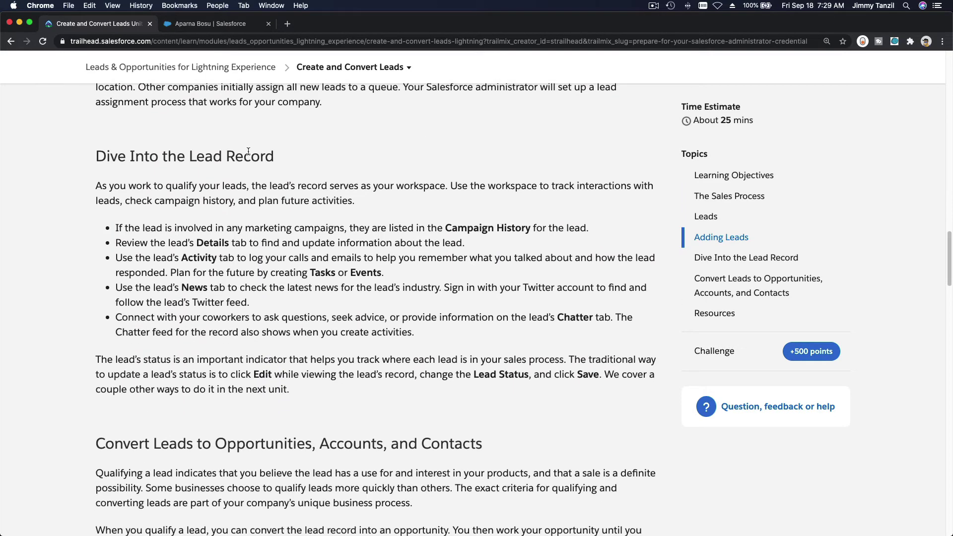
pyautogui.tripleClick(206, 159)
pyautogui.scroll(-3, 254, 213)
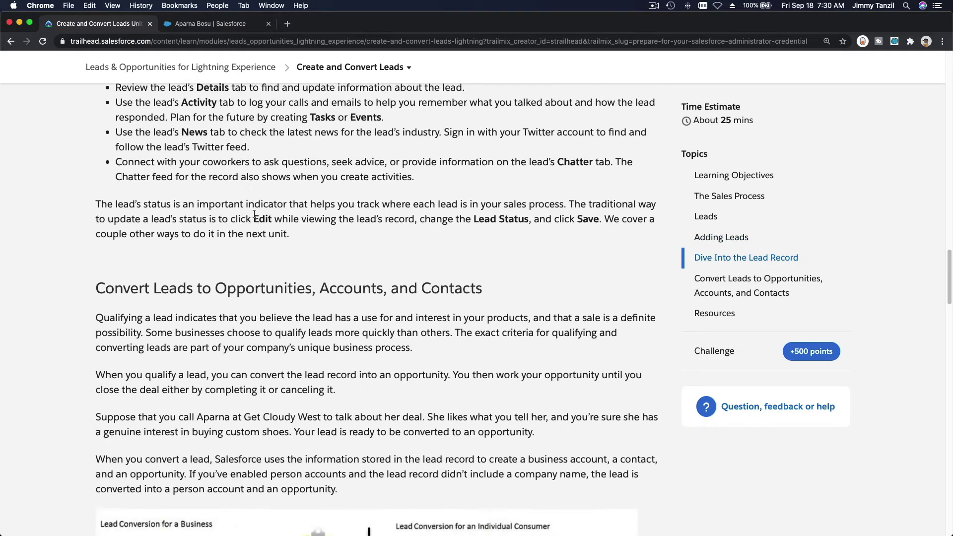
pyautogui.scroll(-4, 254, 213)
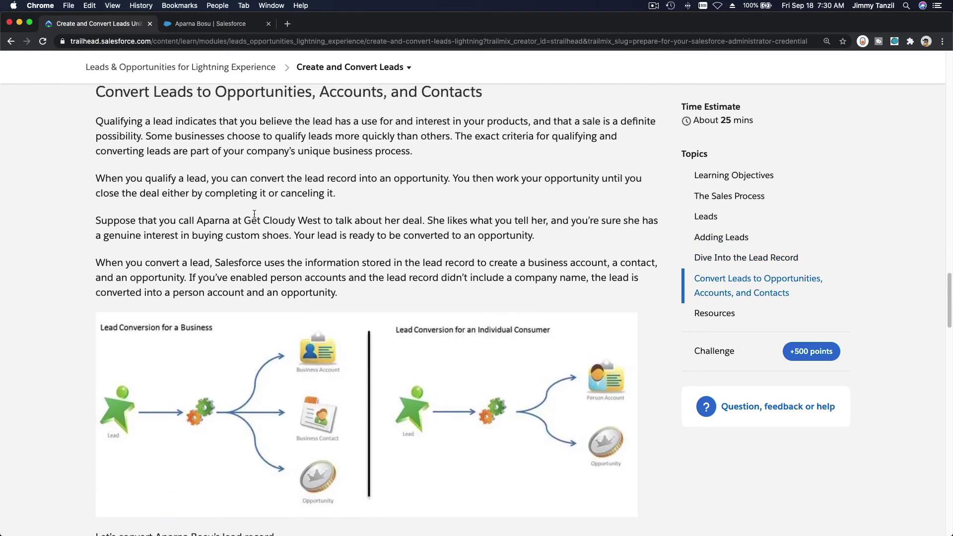
pyautogui.scroll(-4, 254, 213)
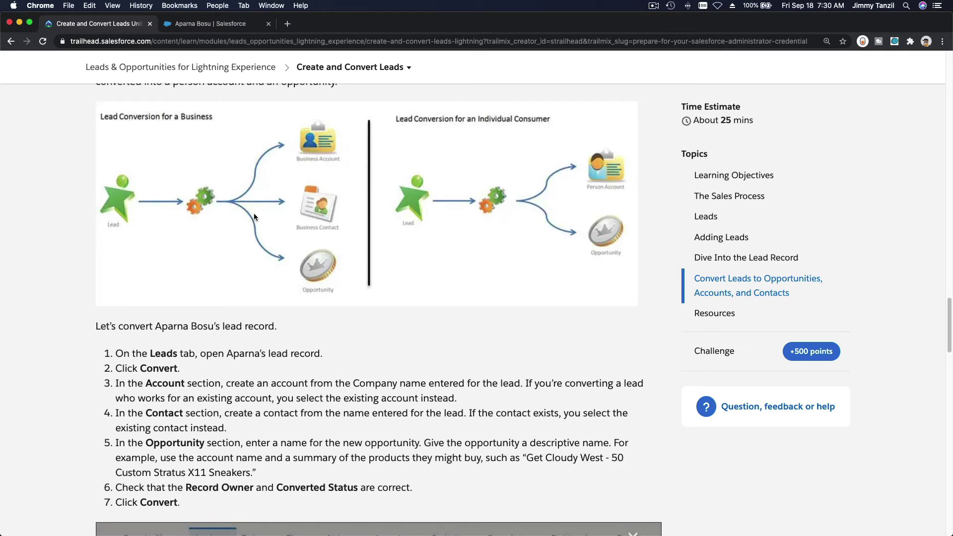
pyautogui.scroll(-4, 254, 213)
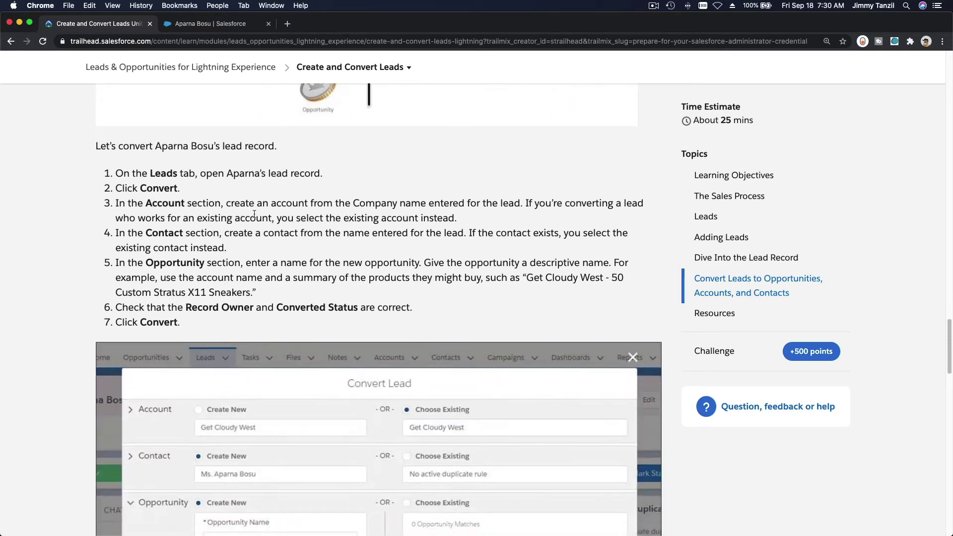
pyautogui.scroll(-1, 254, 213)
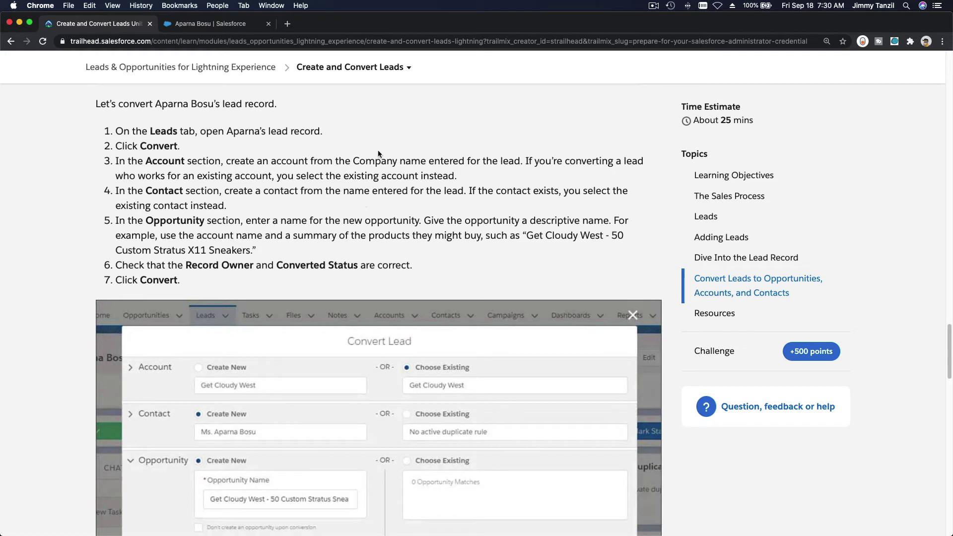
pyautogui.scroll(-1, 377, 153)
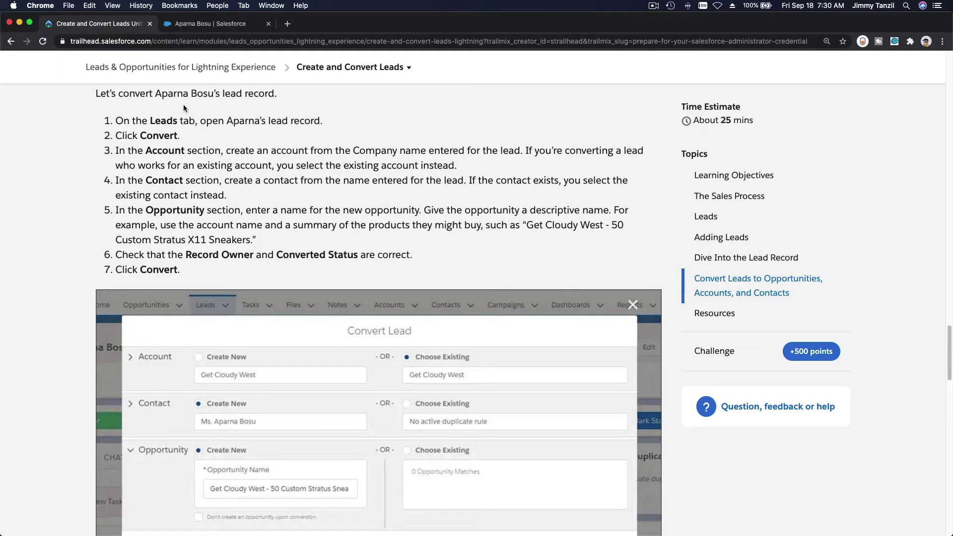
# - Start converting the lead into a new account, naming the opportunity 'Sown.IO Intern Platform Trial' with status Closed - Converted
pyautogui.click(191, 25)
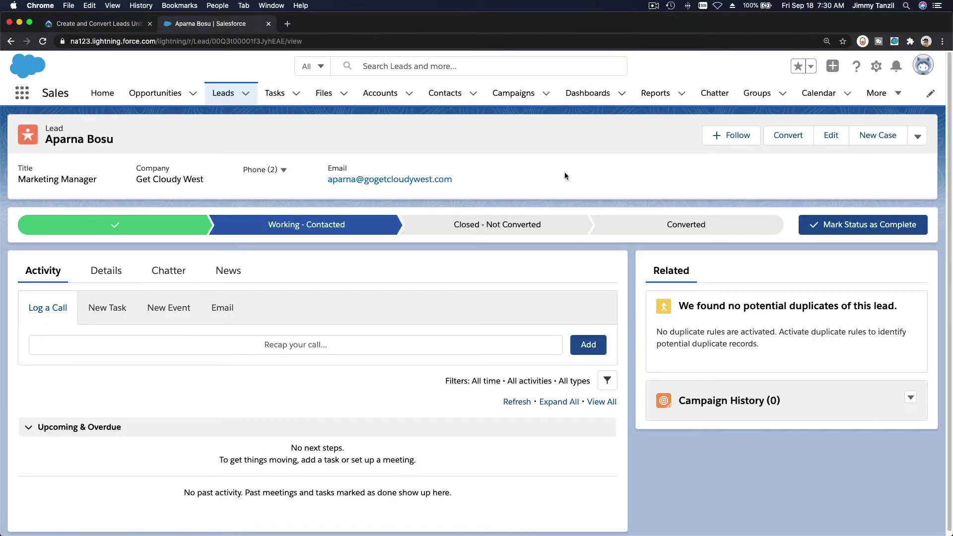
pyautogui.click(795, 141)
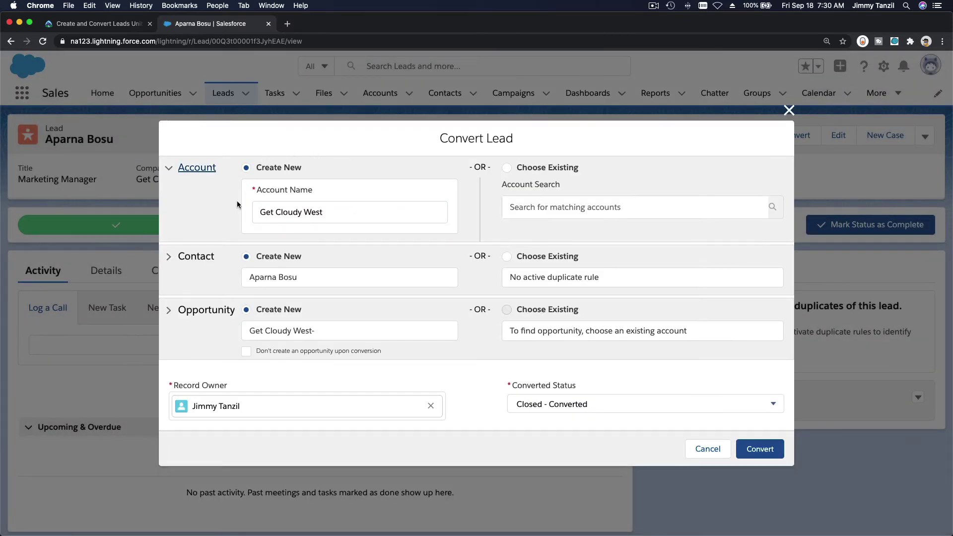
pyautogui.click(278, 172)
pyautogui.click(346, 332)
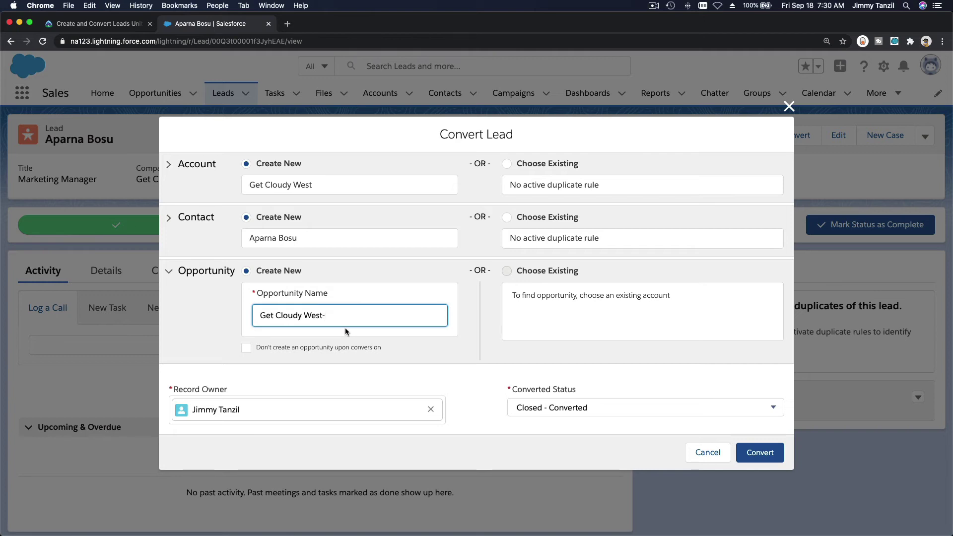
pyautogui.write('Sown.IO Inte')
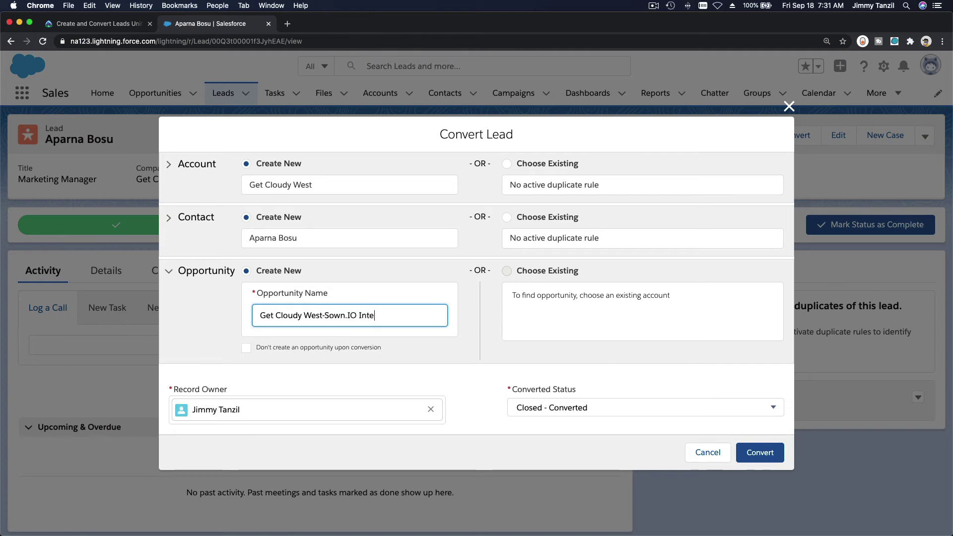
pyautogui.write('rn Platform Trial')
pyautogui.click(315, 373)
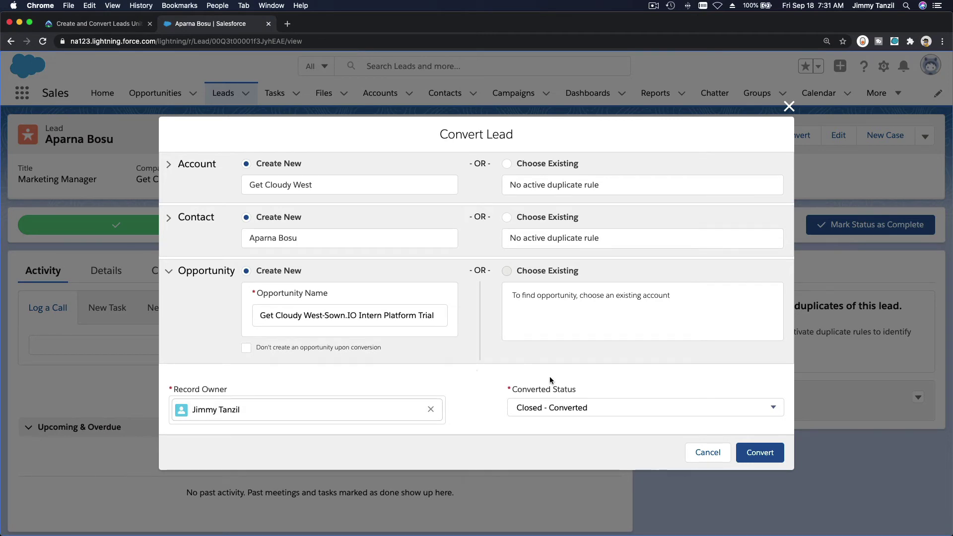
pyautogui.click(563, 407)
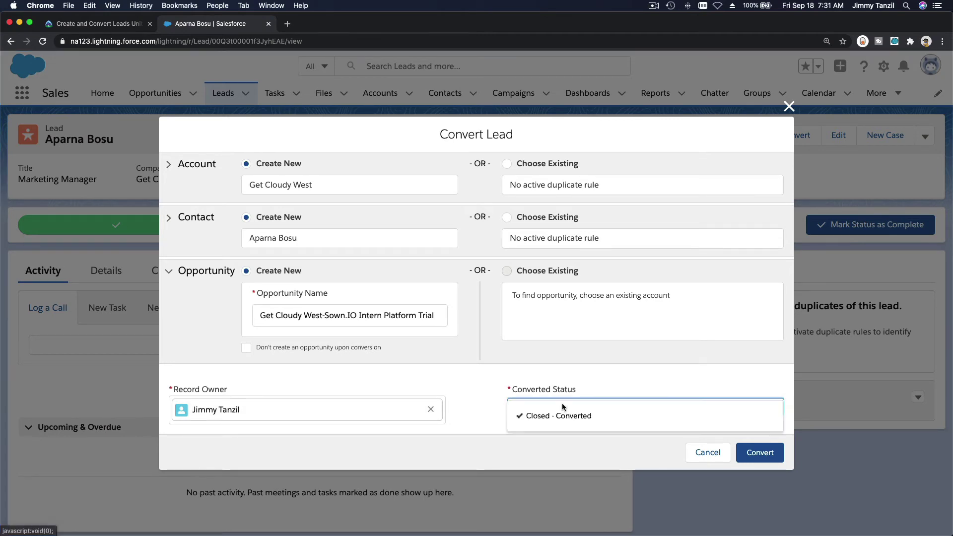
pyautogui.click(576, 369)
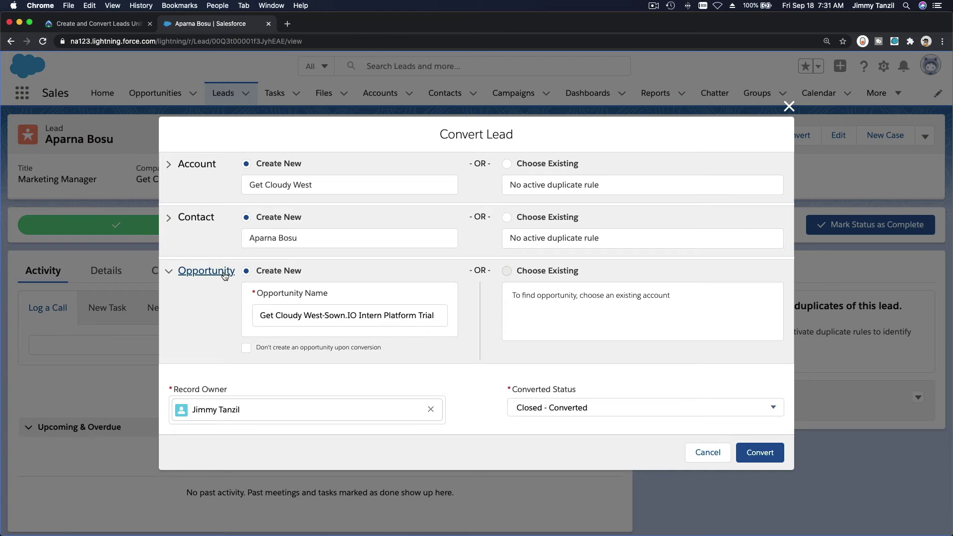
# - Fix the opportunity name to 'Get Cloudy West - Sown.IO Intern Platform Trial' and confirm the conversion
pyautogui.click(325, 316)
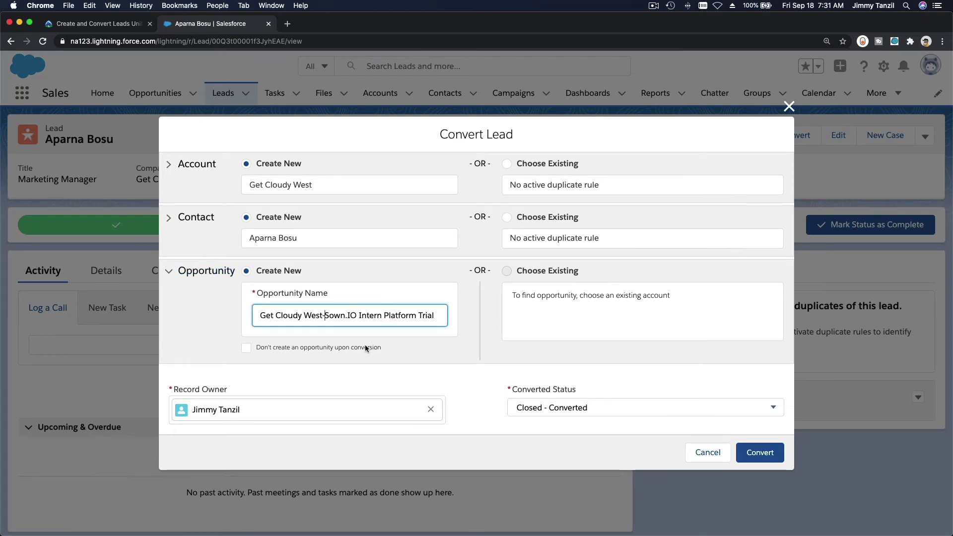
pyautogui.press('BackSpace')
pyautogui.write('-')
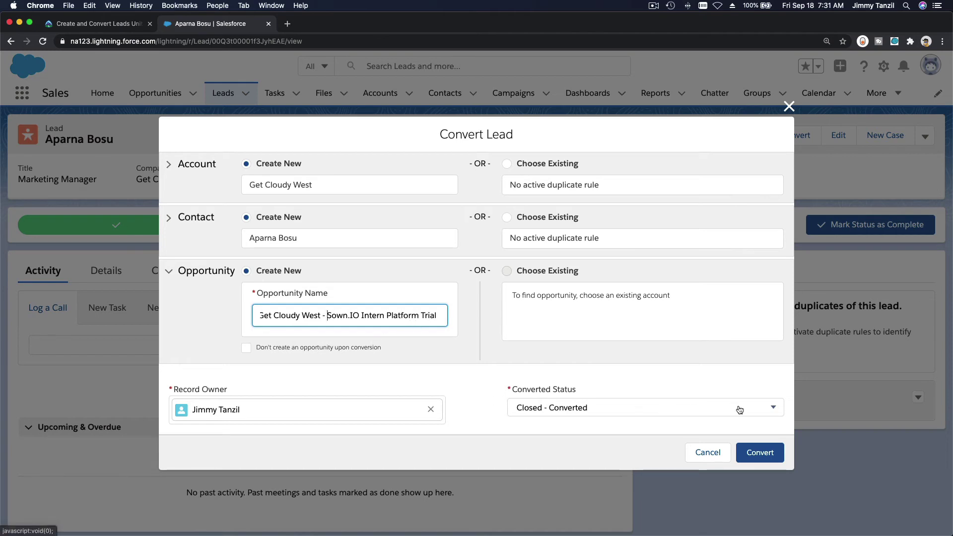
pyautogui.click(761, 447)
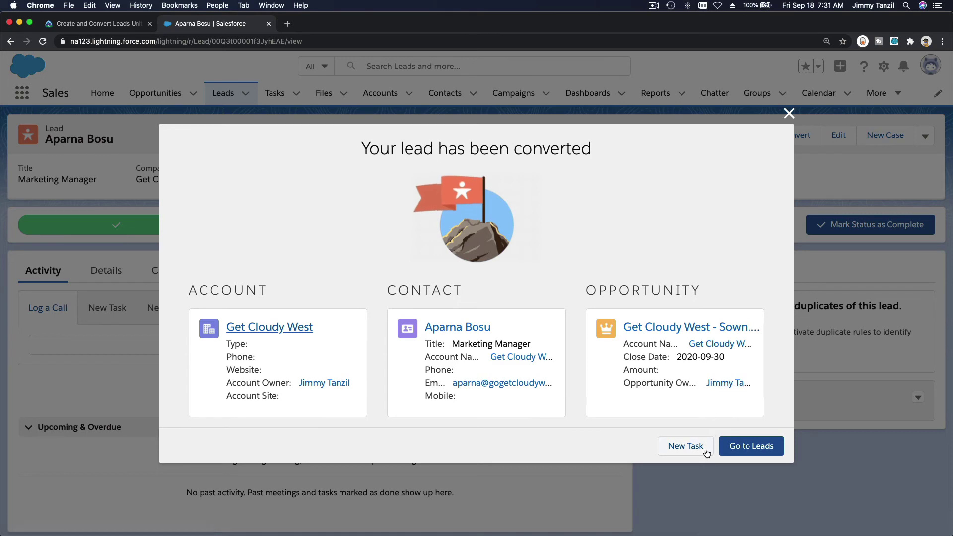
# - Check the Get Cloudy West account's Contacts and Opportunities lists, then return to the Trailhead lesson
pyautogui.click(766, 443)
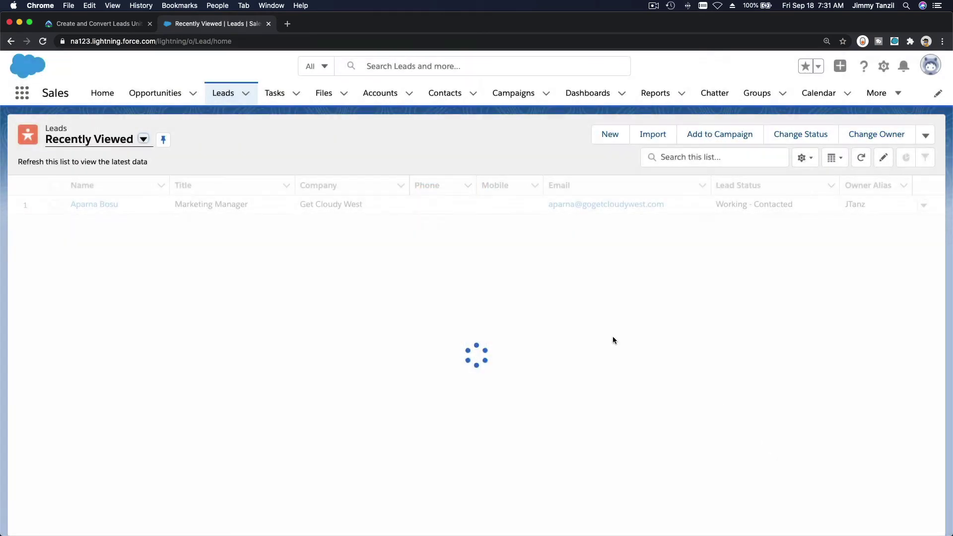
pyautogui.click(381, 94)
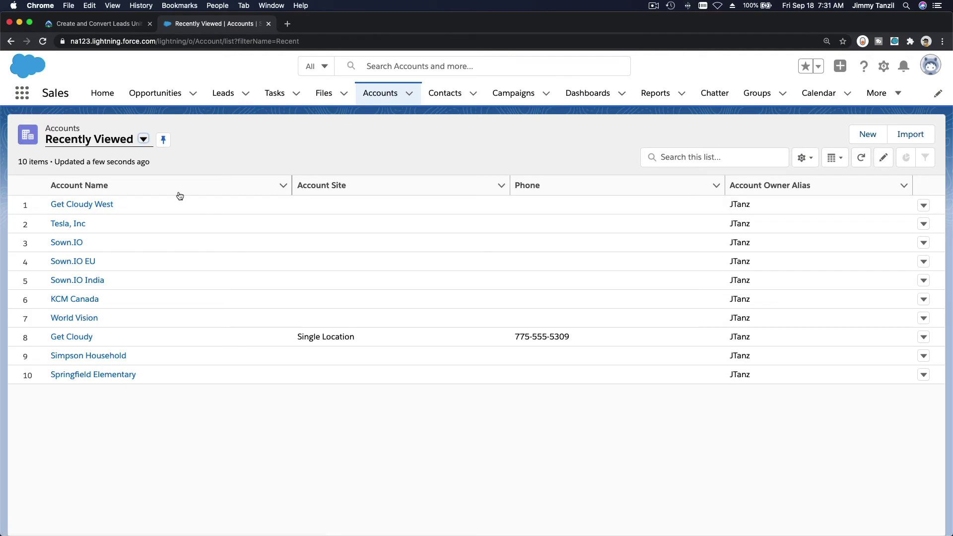
pyautogui.click(106, 205)
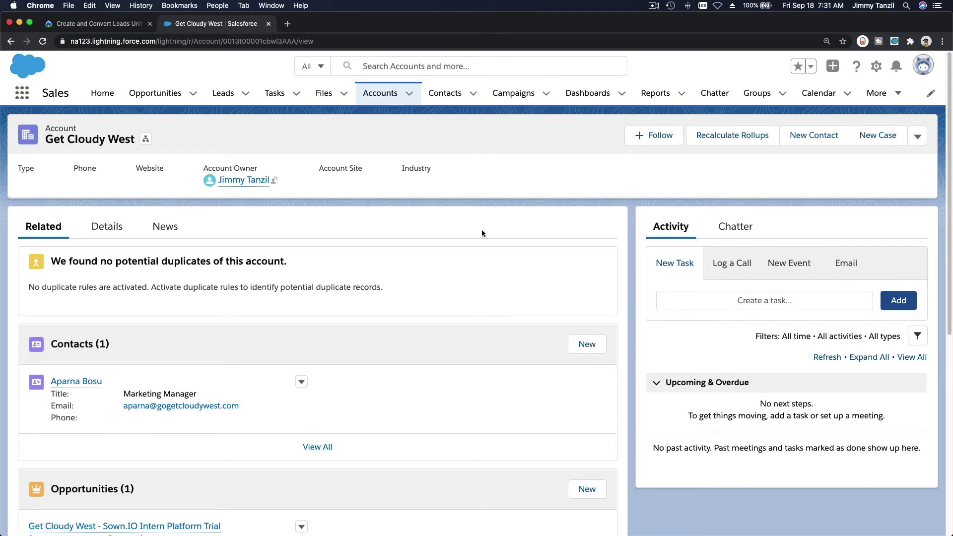
pyautogui.scroll(-3, 369, 313)
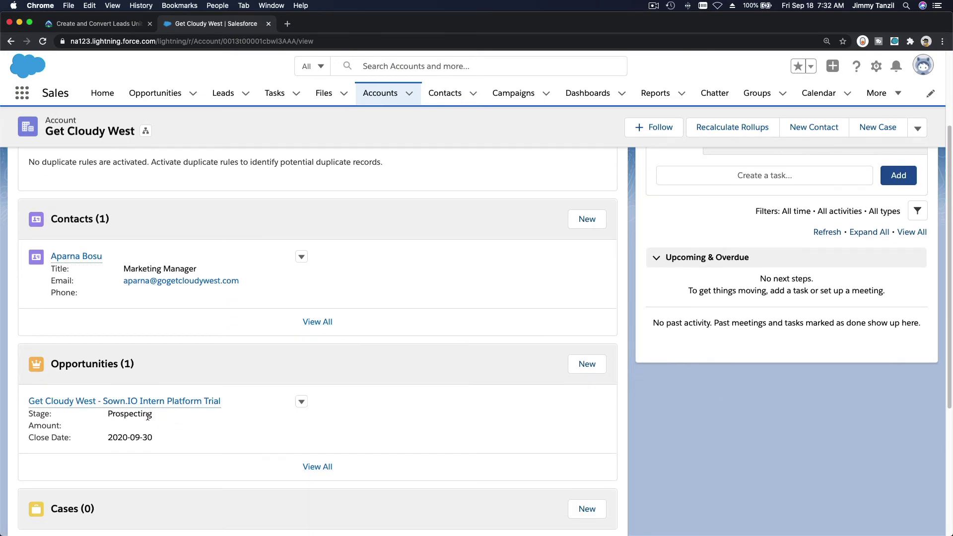
pyautogui.click(99, 23)
# - Read the Hands-on Challenge's required lead name, then show the Leads list in the Salesforce org
pyautogui.scroll(-10, 460, 198)
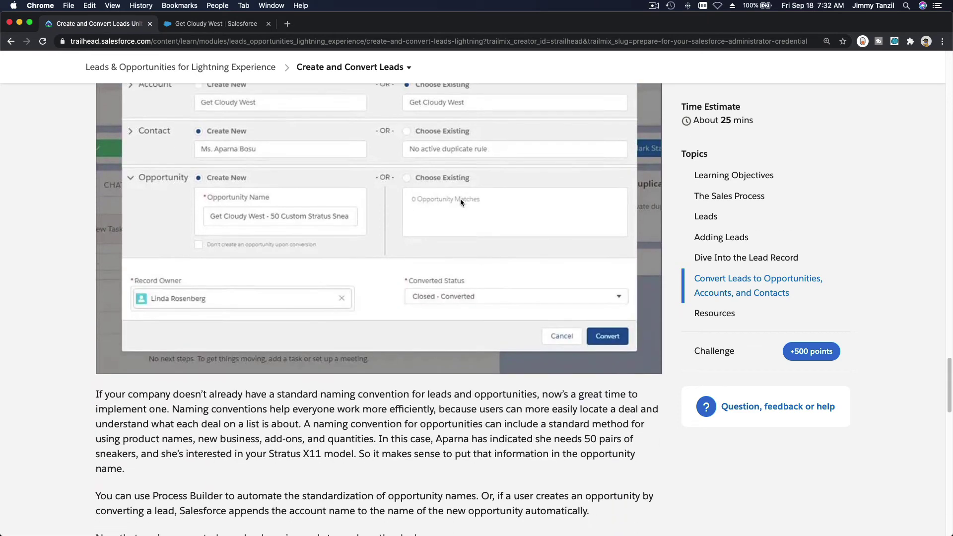
pyautogui.scroll(-9, 537, 241)
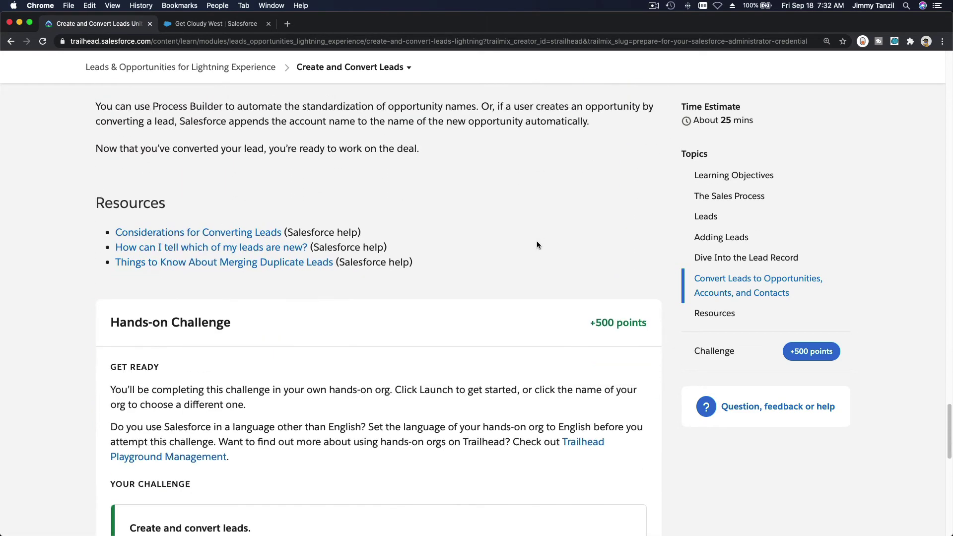
pyautogui.scroll(-4, 536, 242)
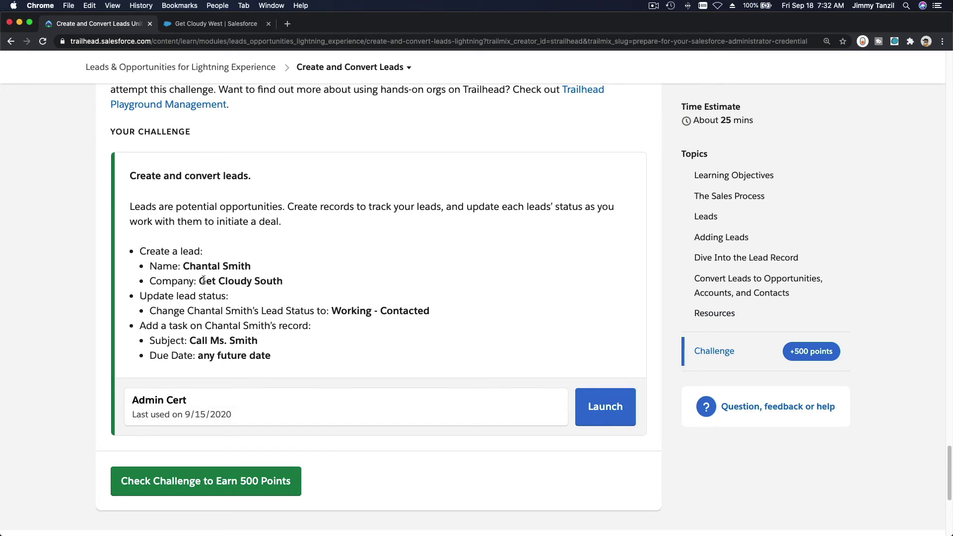
pyautogui.moveTo(183, 266); pyautogui.dragTo(256, 267)
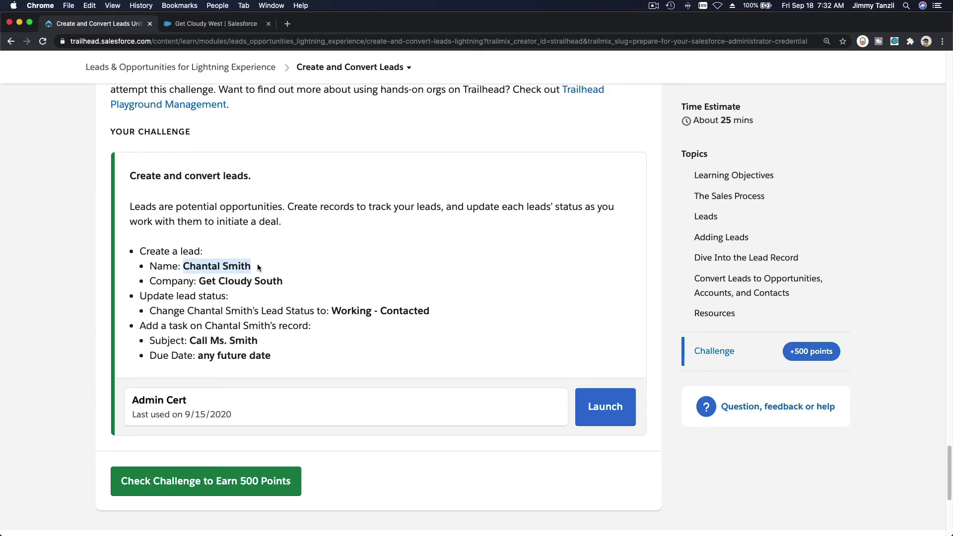
pyautogui.click(193, 25)
pyautogui.click(223, 92)
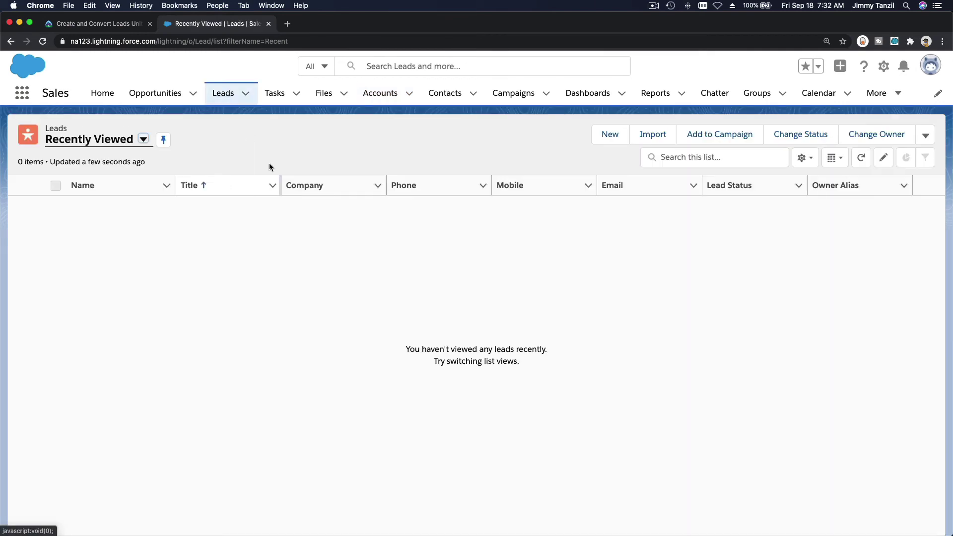
# - Start a new lead with the challenge's first and last name and company Get Cloudy South
pyautogui.click(622, 140)
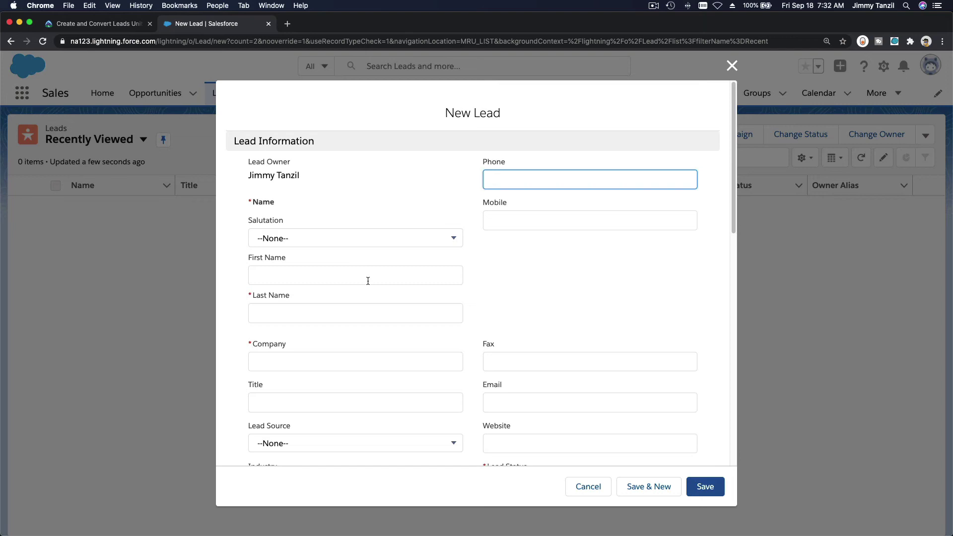
pyautogui.click(368, 278)
pyautogui.write('Chantal Smith')
pyautogui.doubleClick(303, 275)
pyautogui.press('super+x')
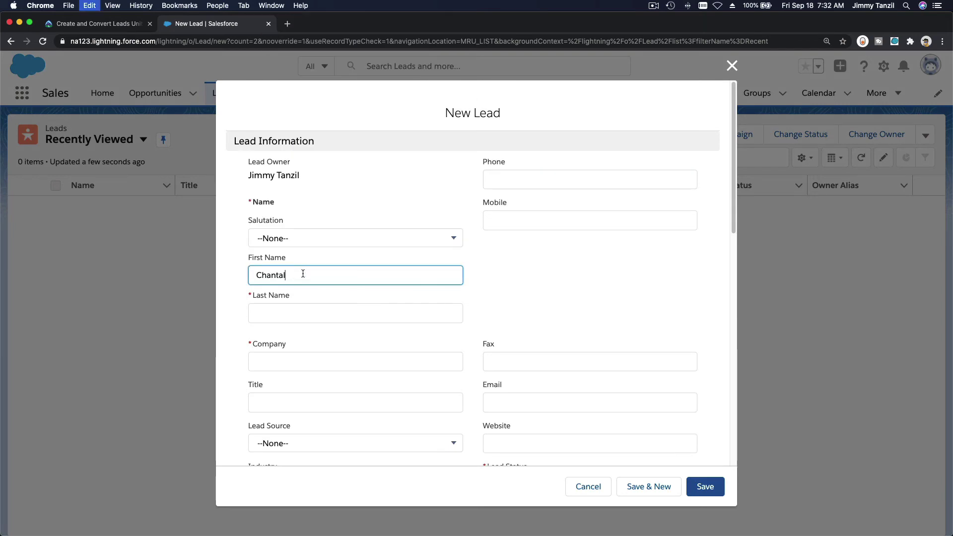
pyautogui.press('Tab')
pyautogui.press('super+v')
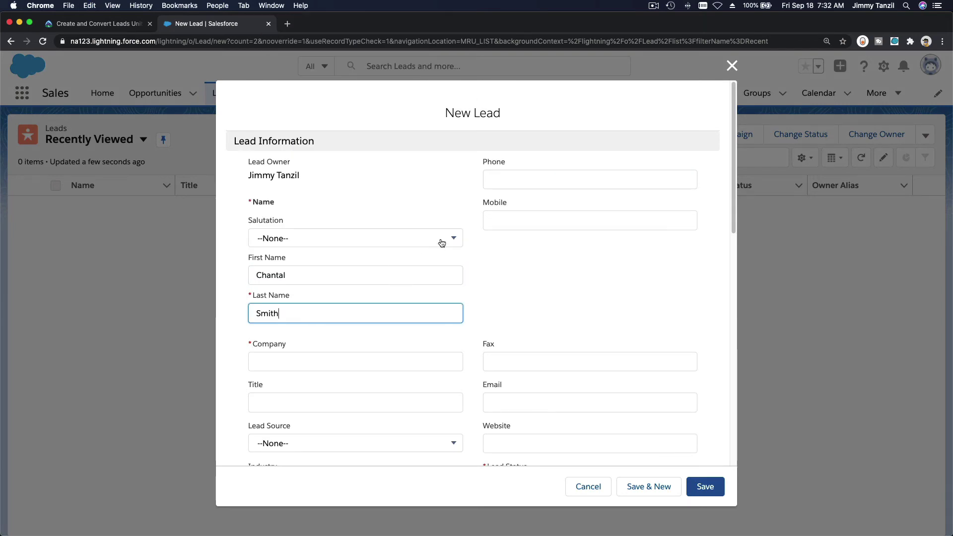
pyautogui.click(358, 361)
pyautogui.write('Get')
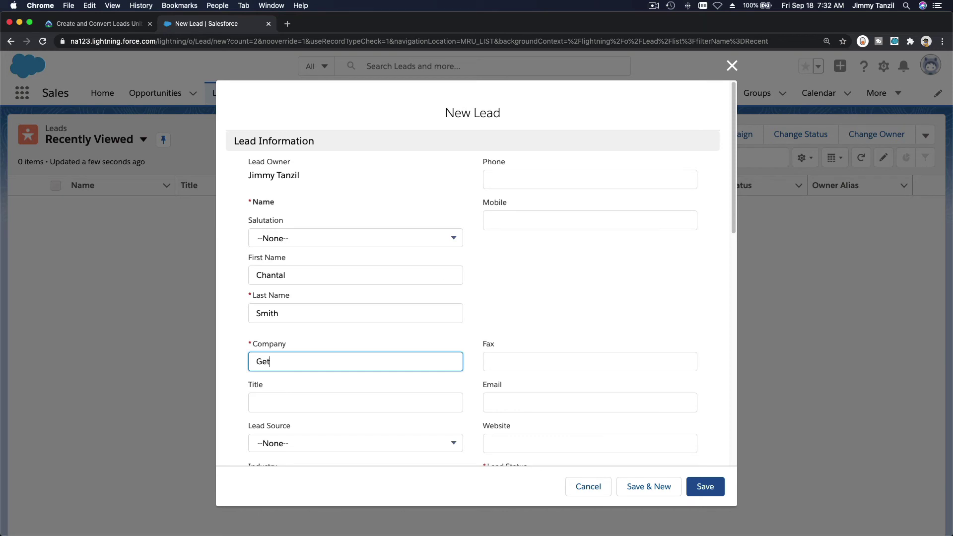
pyautogui.write(' Cloudy South')
# - Set the lead status to Working - Contacted and save the new lead
pyautogui.click(95, 25)
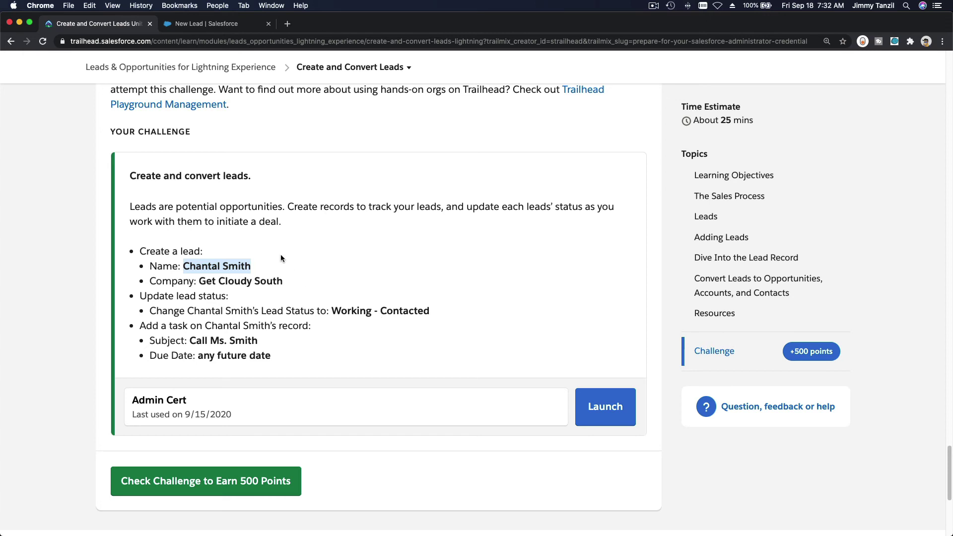
pyautogui.click(202, 26)
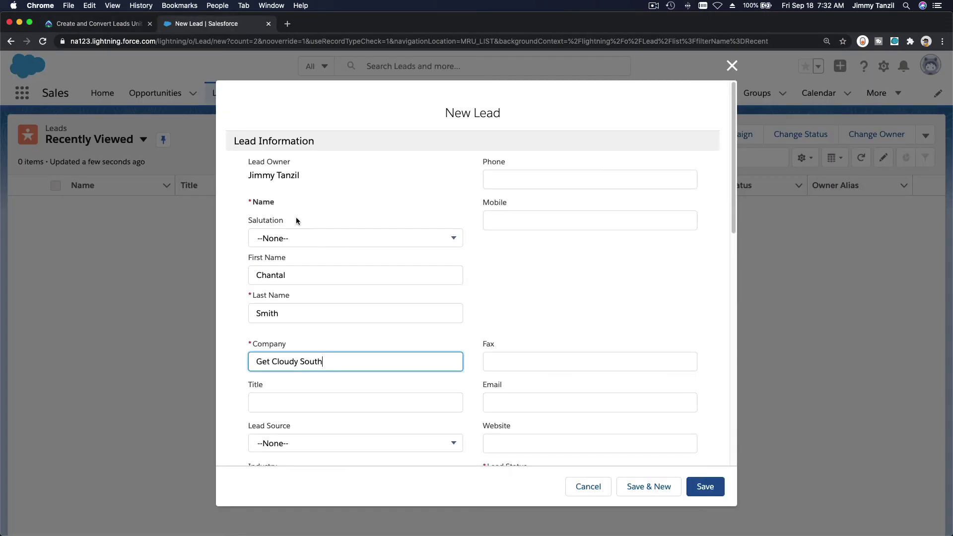
pyautogui.scroll(-5, 567, 383)
pyautogui.click(555, 302)
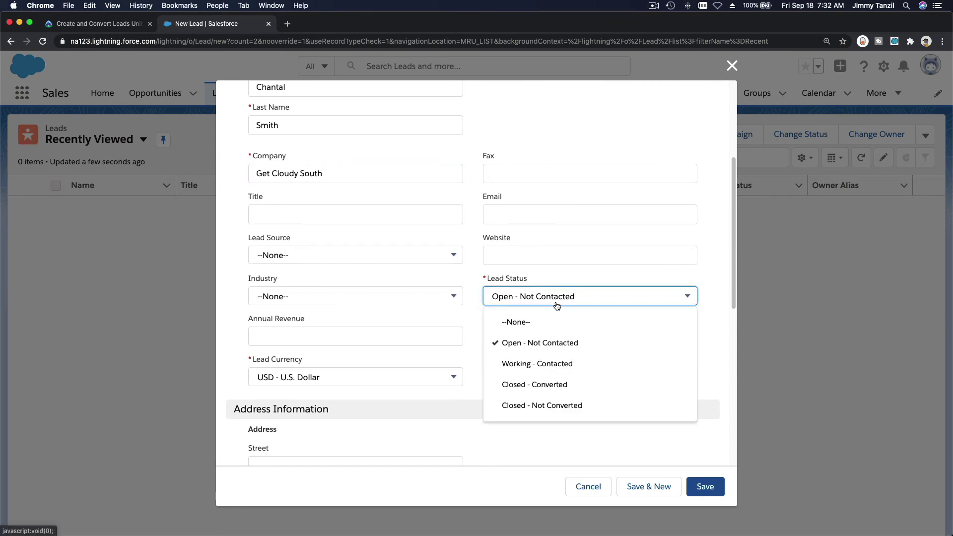
pyautogui.click(566, 363)
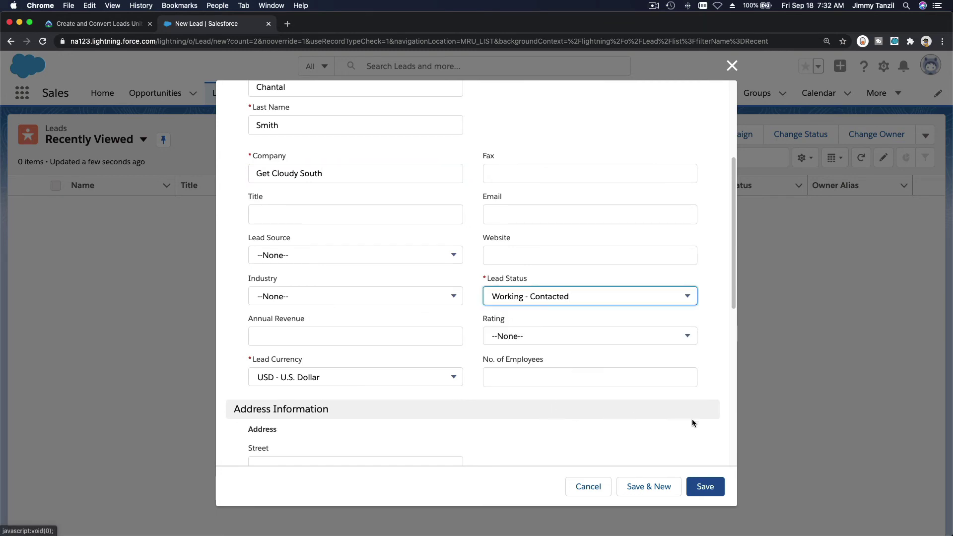
pyautogui.click(705, 487)
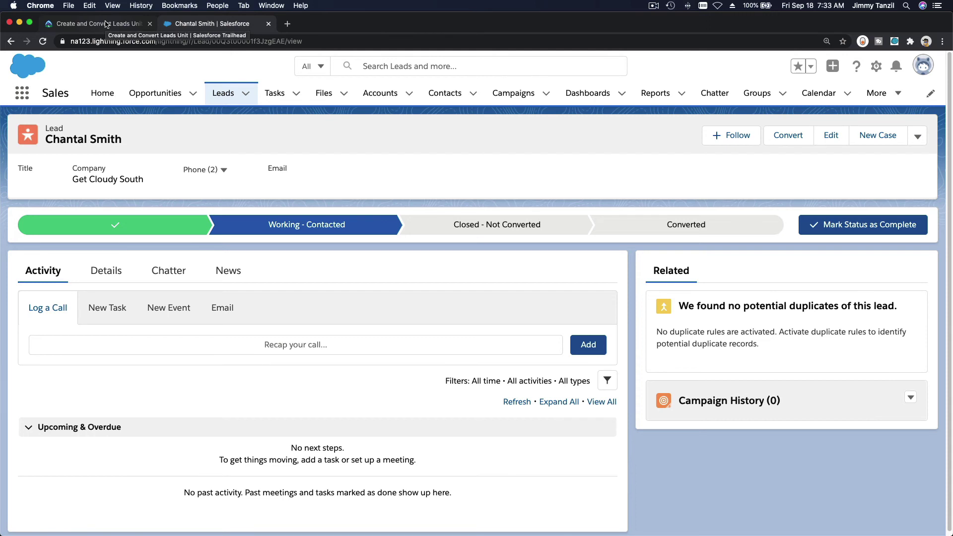
# - Copy the call task's subject from the Trailhead challenge, then go back to the Get Cloudy South lead
pyautogui.click(105, 23)
pyautogui.click(353, 293)
pyautogui.scroll(-1, 353, 296)
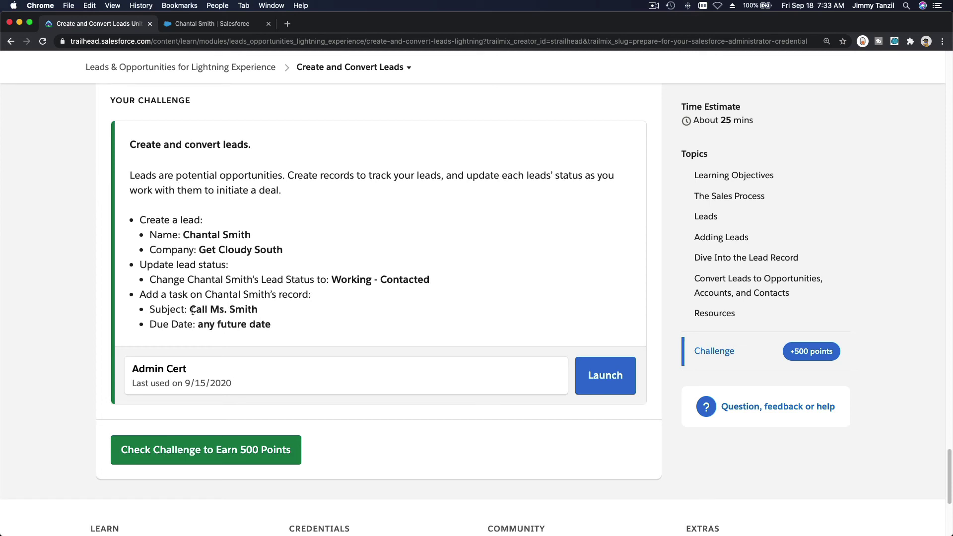
pyautogui.moveTo(189, 310); pyautogui.dragTo(259, 311)
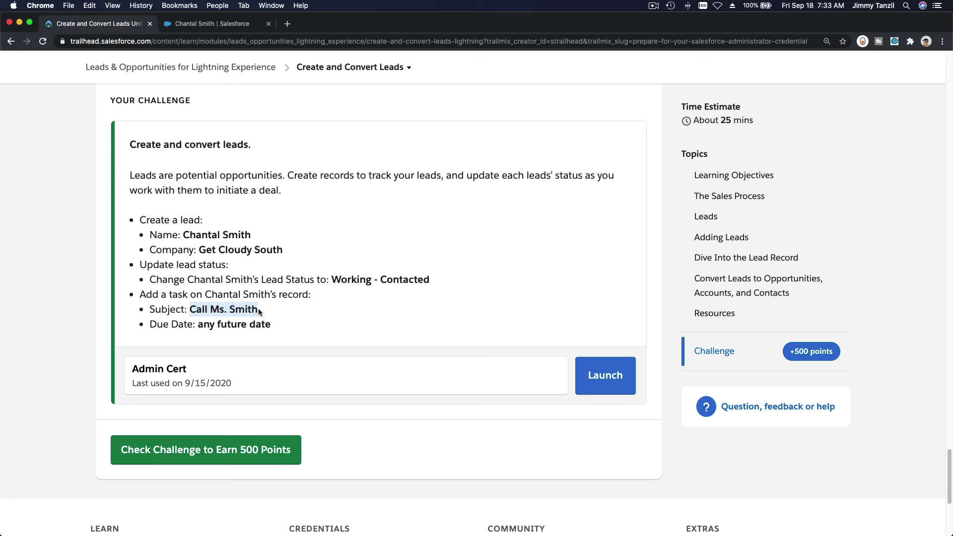
pyautogui.press('super+c')
pyautogui.click(230, 25)
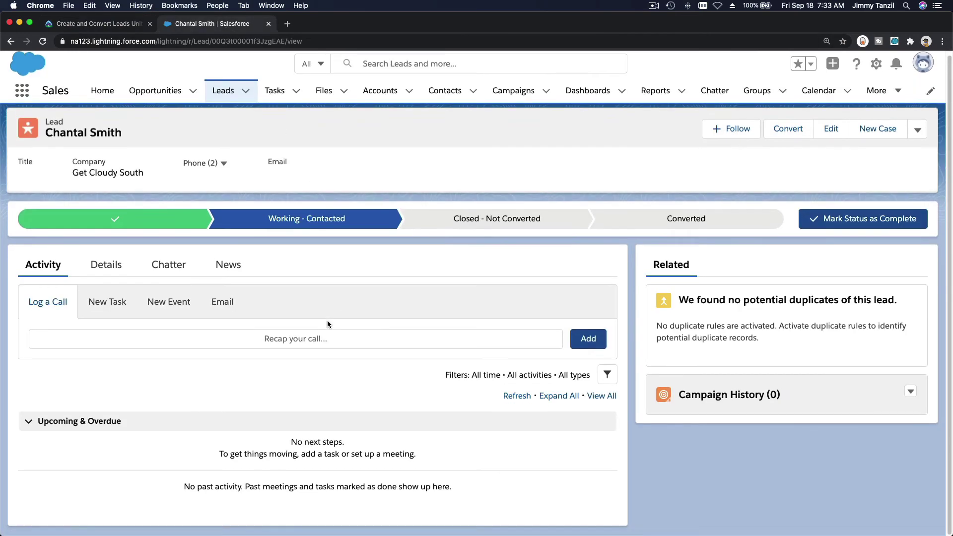
# - Create a task with the pasted call subject, due 22 September 2020, status Not Started, and save it
pyautogui.click(105, 302)
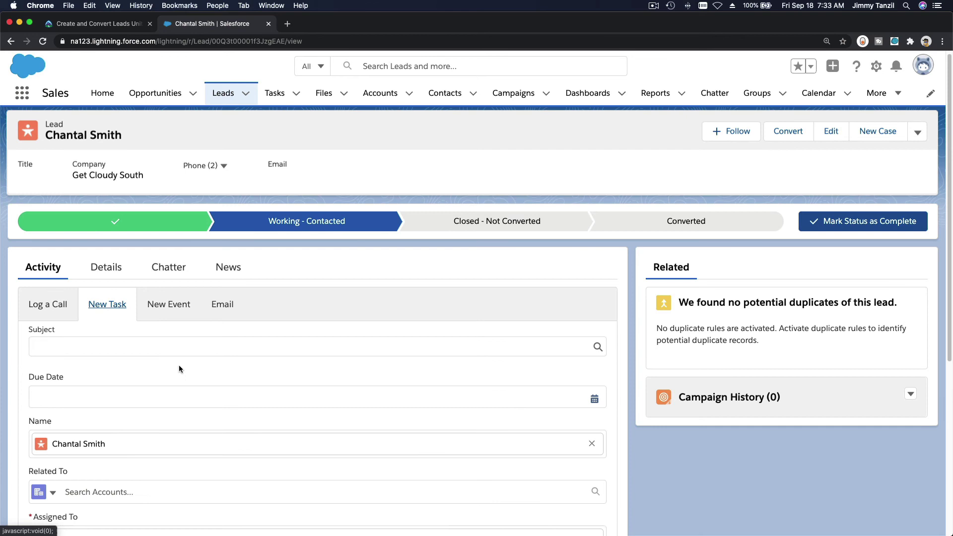
pyautogui.click(185, 343)
pyautogui.press('super+v')
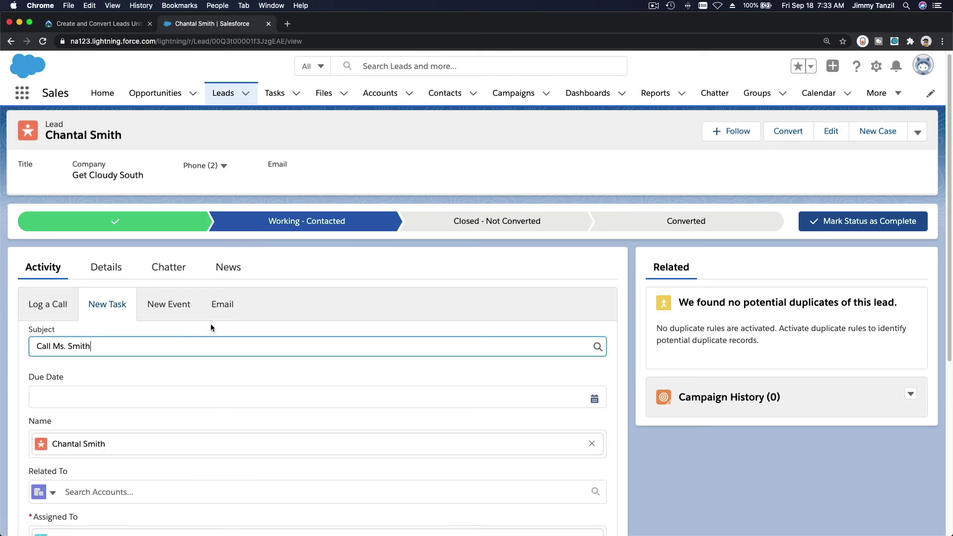
pyautogui.scroll(-5, 211, 323)
pyautogui.click(193, 276)
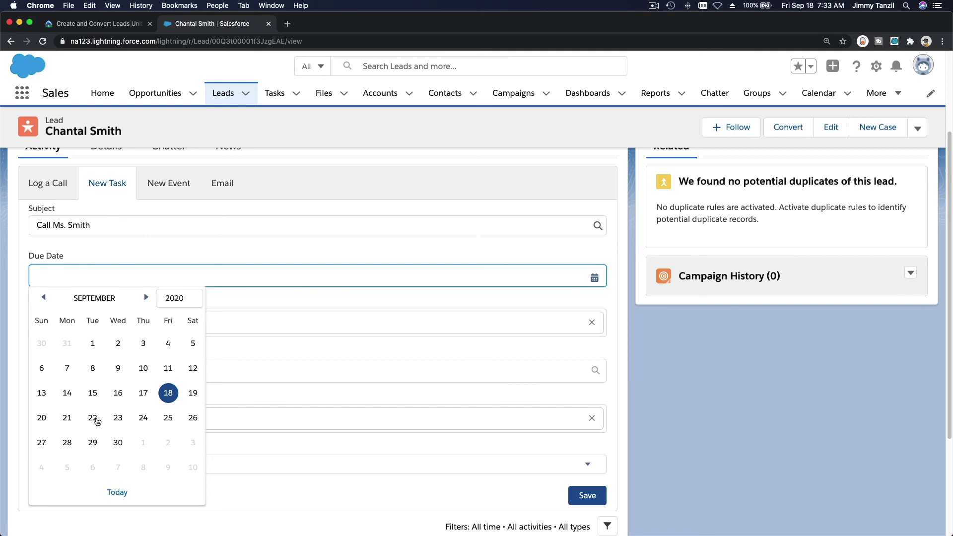
pyautogui.click(92, 417)
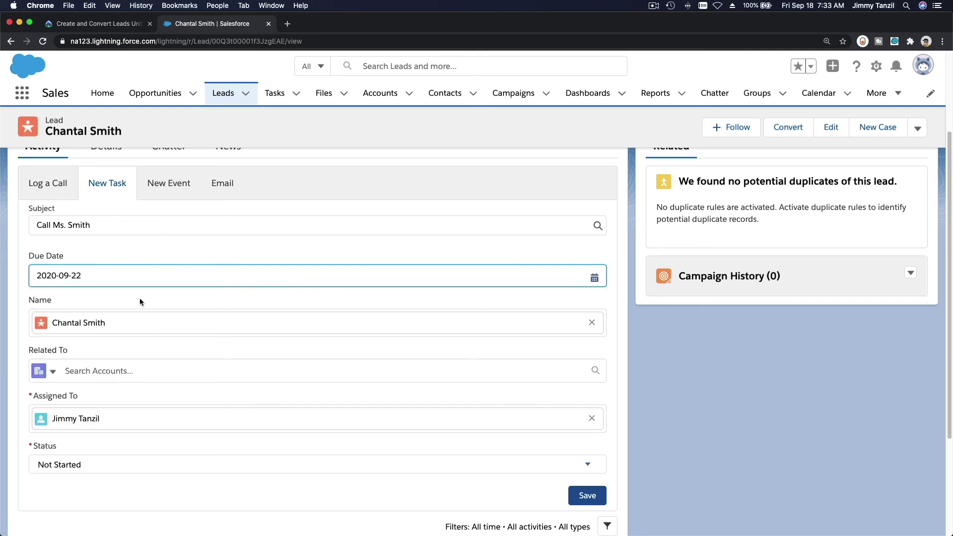
pyautogui.scroll(-1, 139, 300)
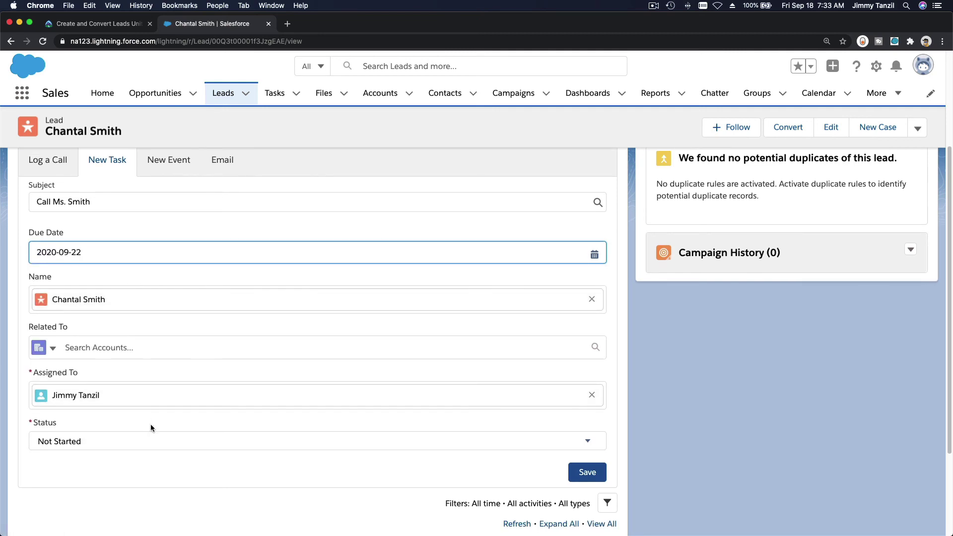
pyautogui.scroll(-2, 151, 425)
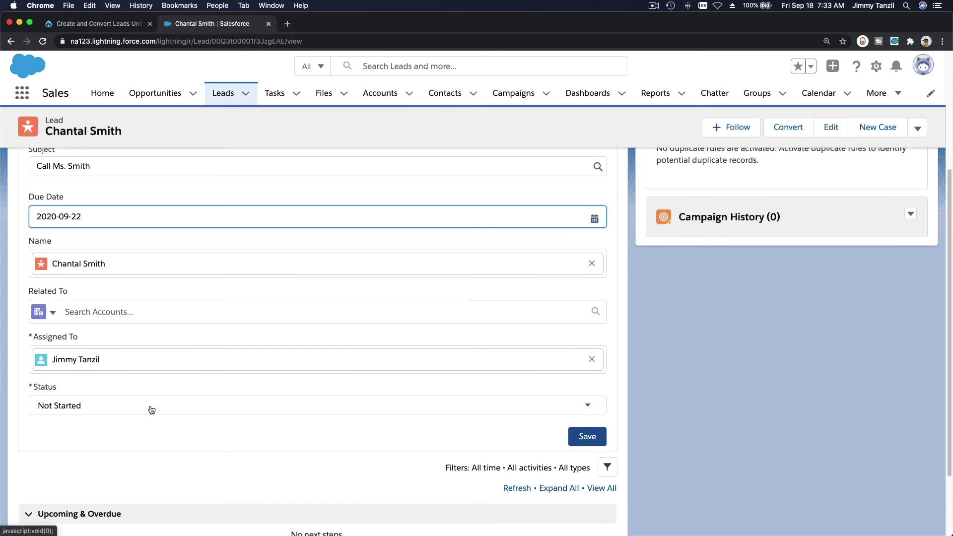
pyautogui.click(151, 410)
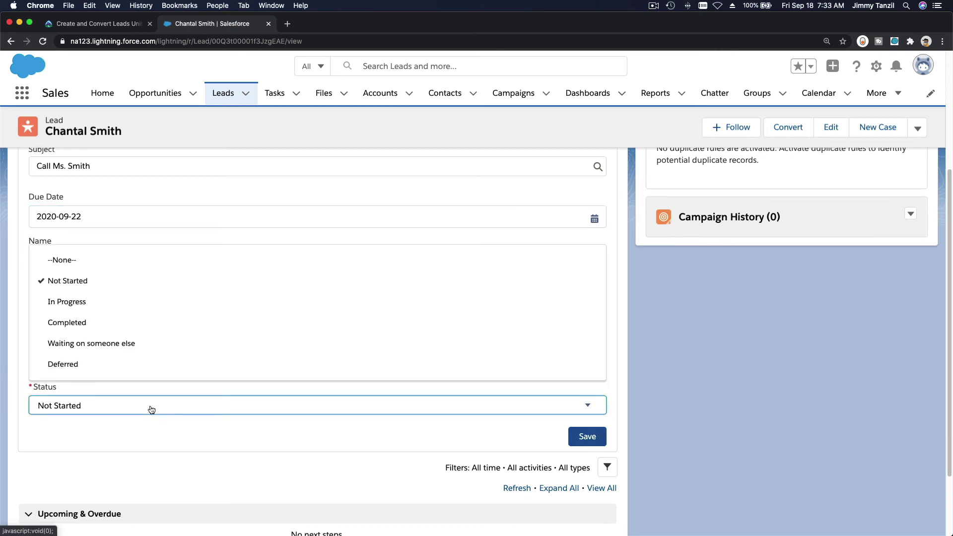
pyautogui.click(156, 439)
pyautogui.click(594, 443)
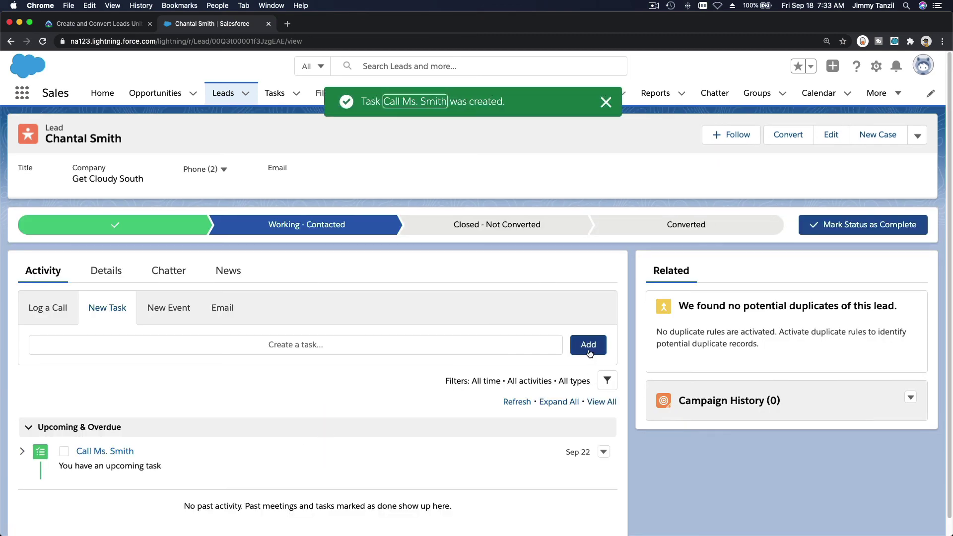
pyautogui.click(606, 102)
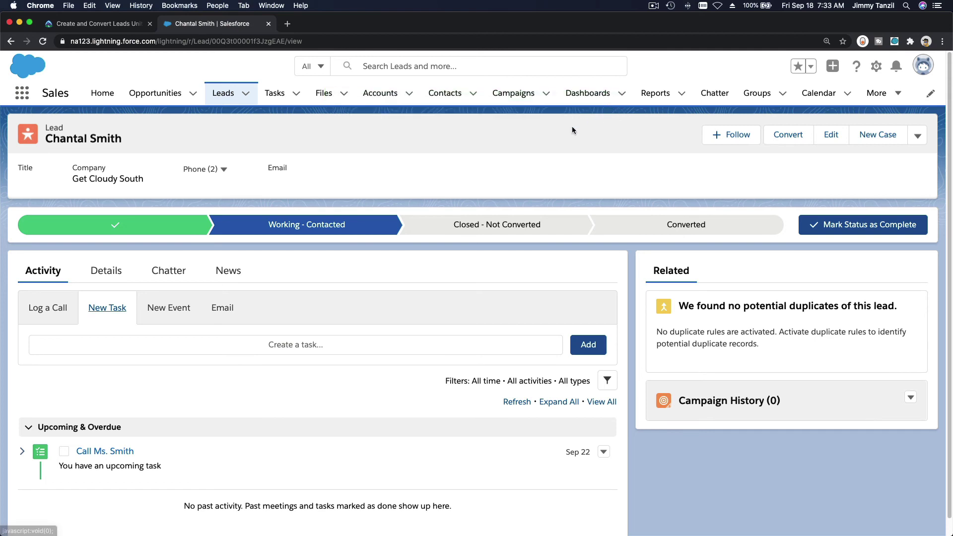
# - Run Check Challenge to Earn 500 Points, then open and close the module units list
pyautogui.click(79, 25)
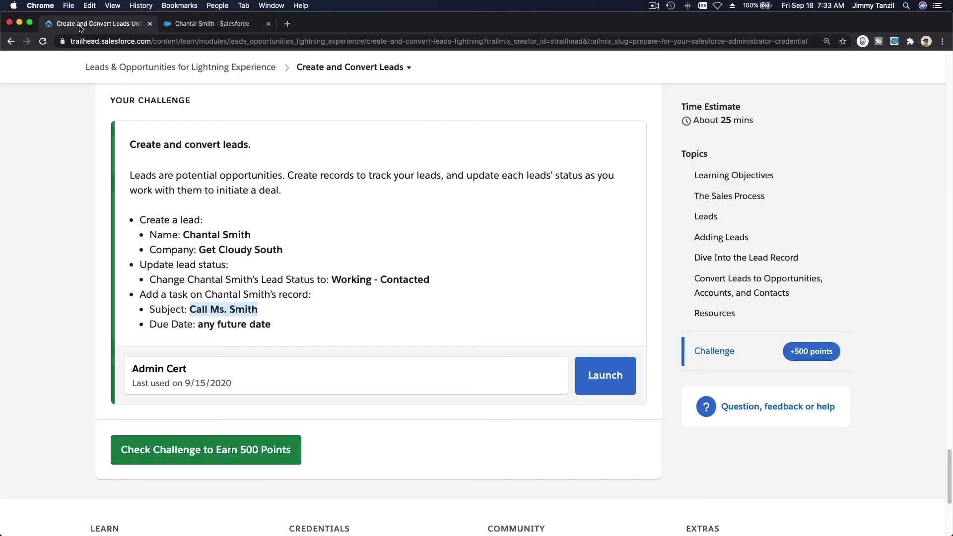
pyautogui.click(487, 254)
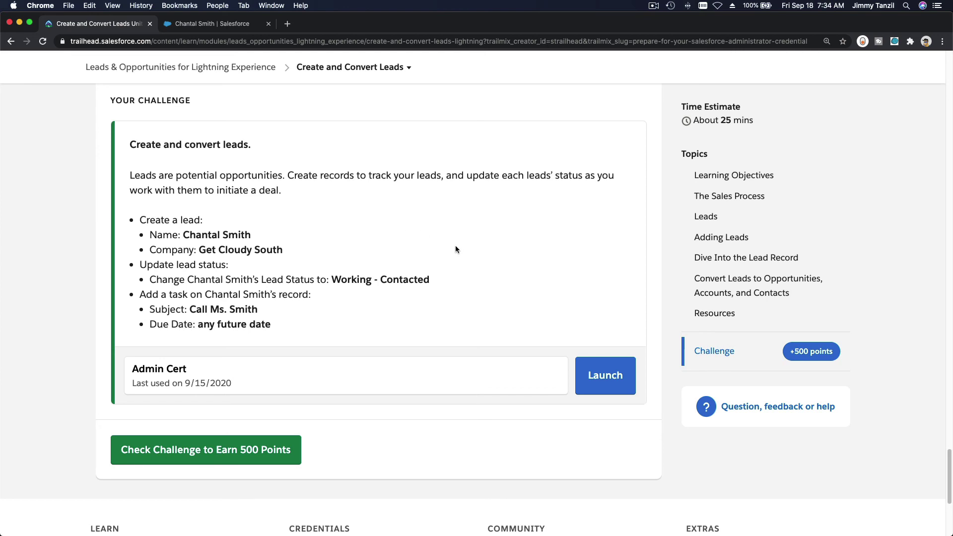
pyautogui.click(280, 449)
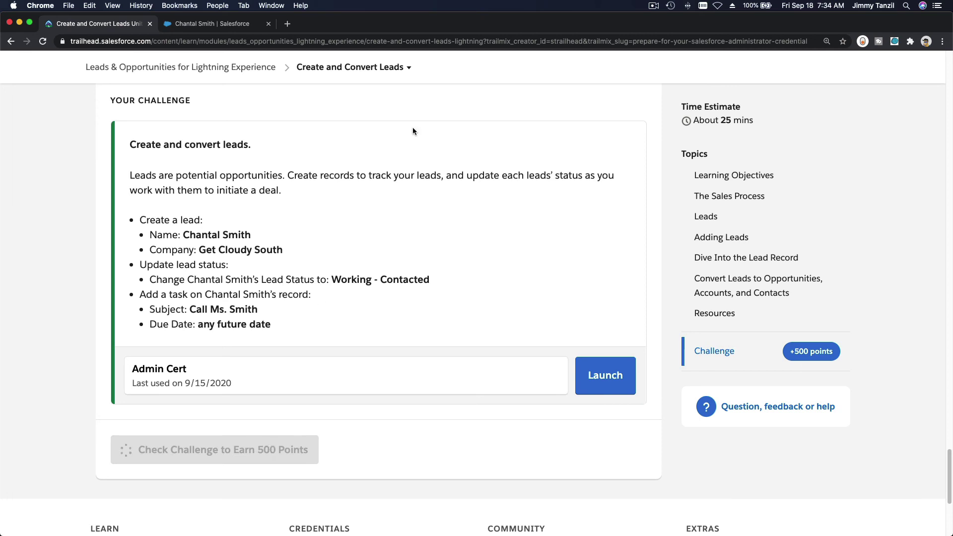
pyautogui.click(397, 71)
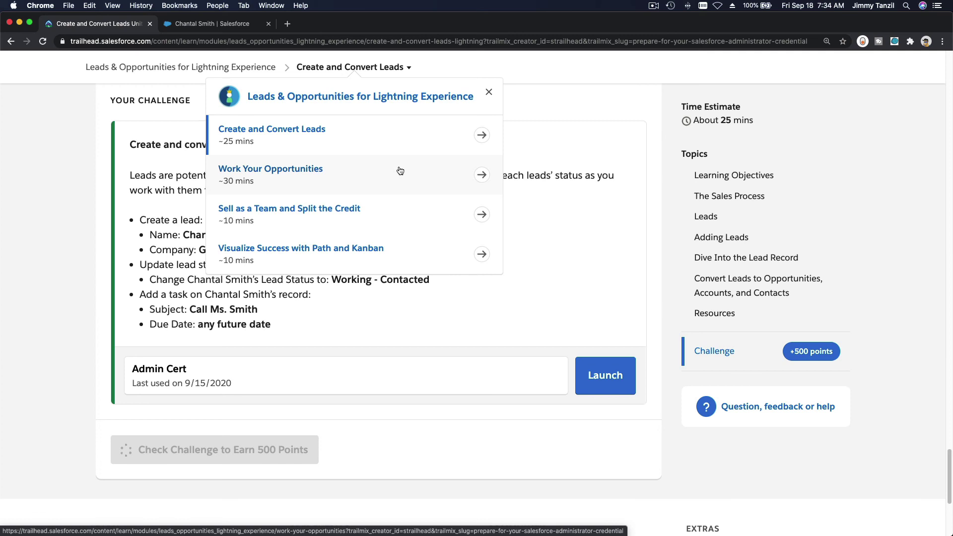
pyautogui.click(567, 202)
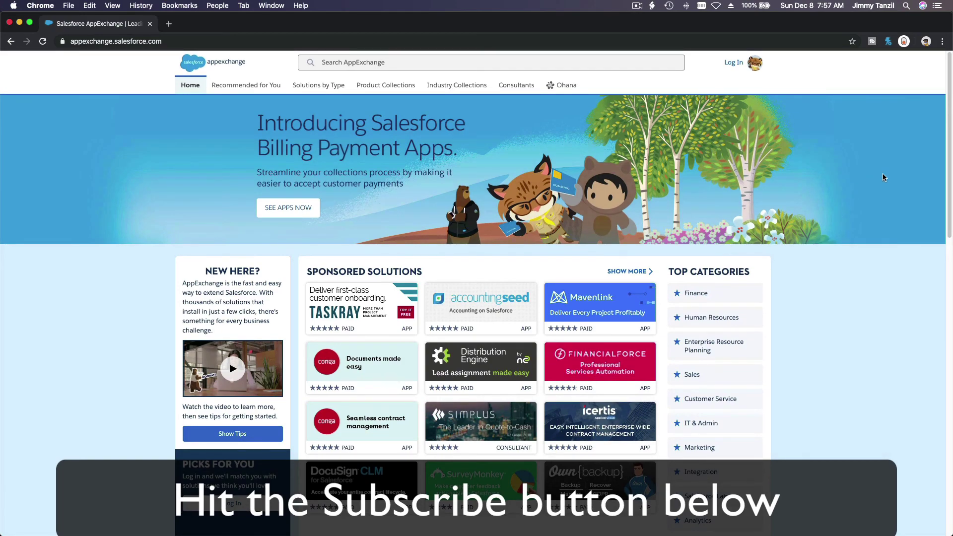
pyautogui.scroll(-10, 882, 177)
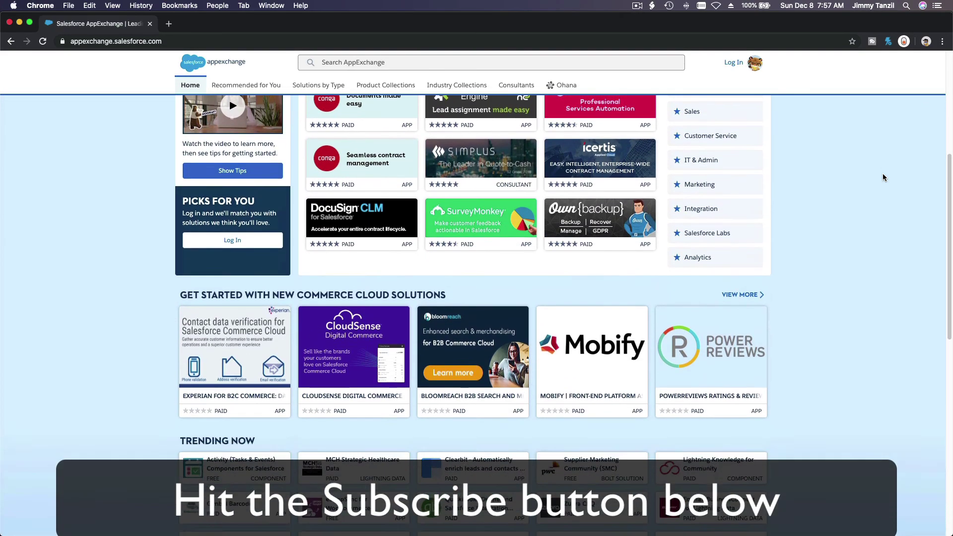
pyautogui.scroll(-5, 882, 177)
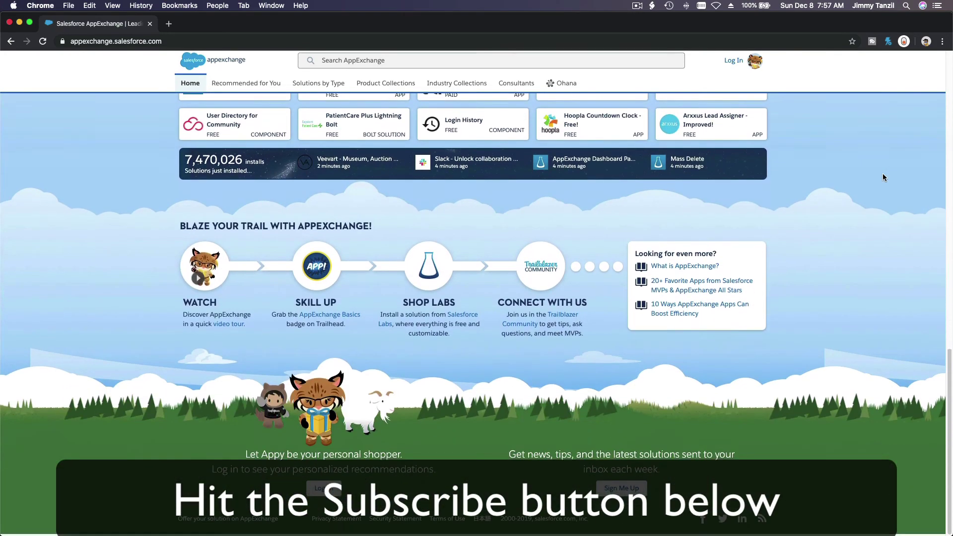